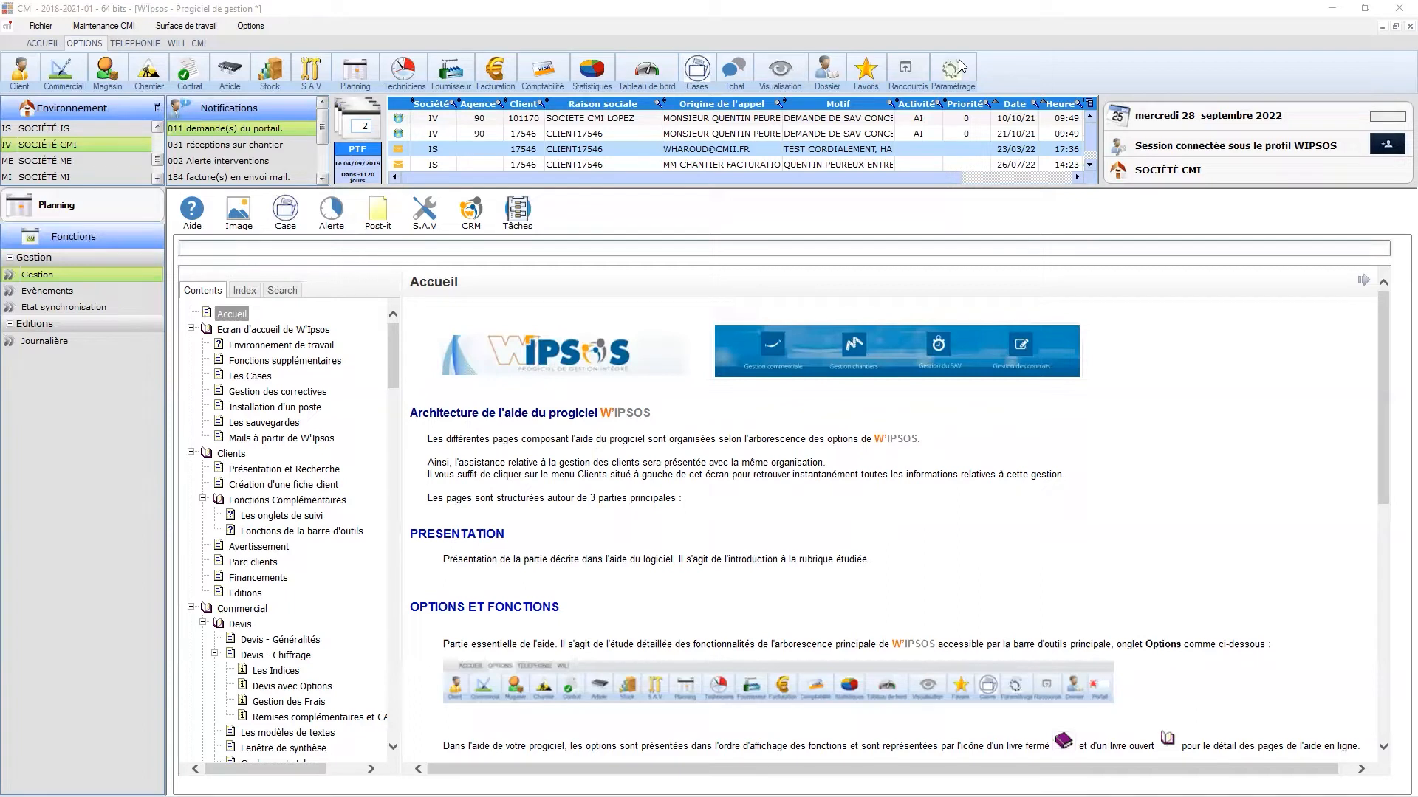
- Open the Paramétrage : Société settings tree from the toolbar
{"action": "left_click", "coordinate": [954, 68]}
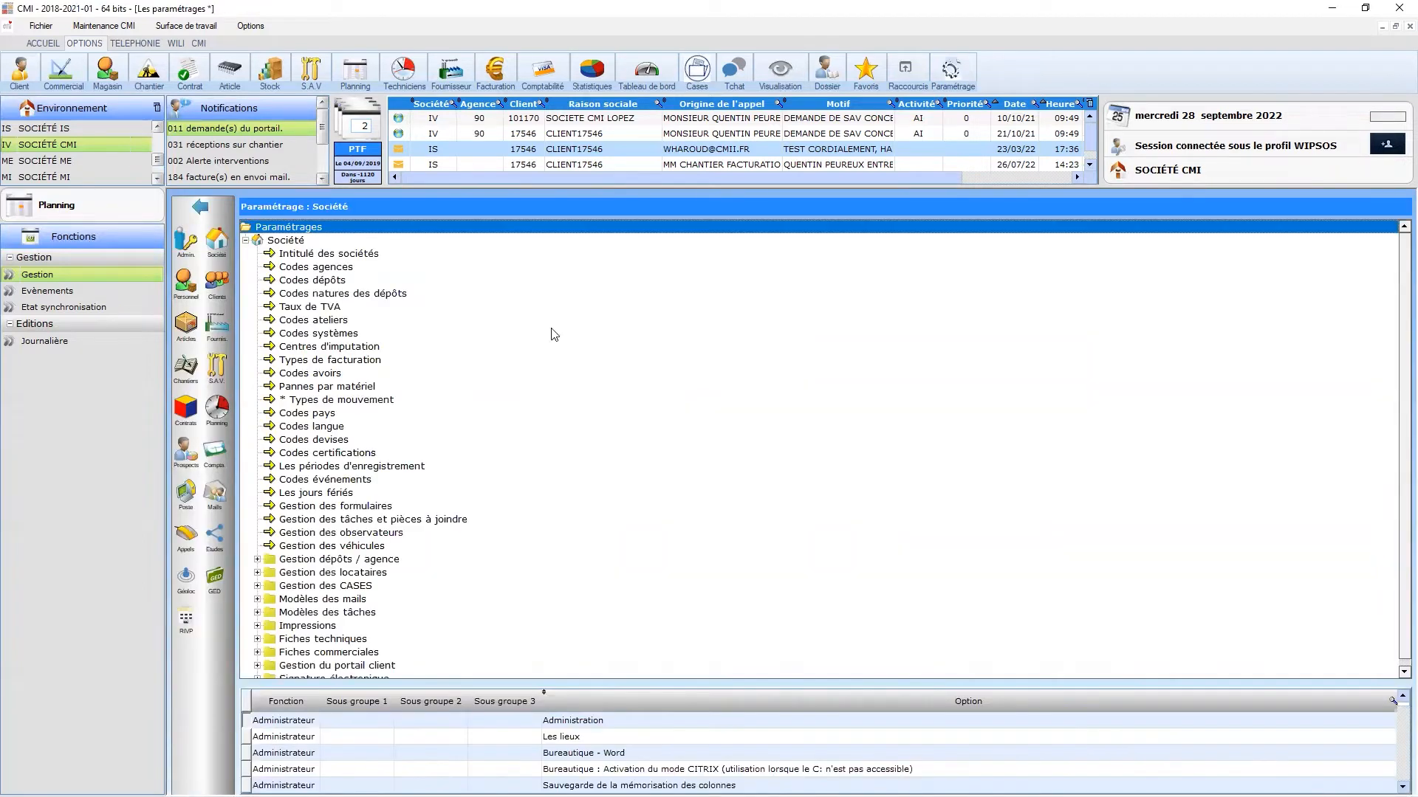
- Review the planning Paramètres généraux, then launch Planning IV on week 39 via Gestion
{"action": "left_click", "coordinate": [218, 413]}
{"action": "double_click", "coordinate": [330, 255]}
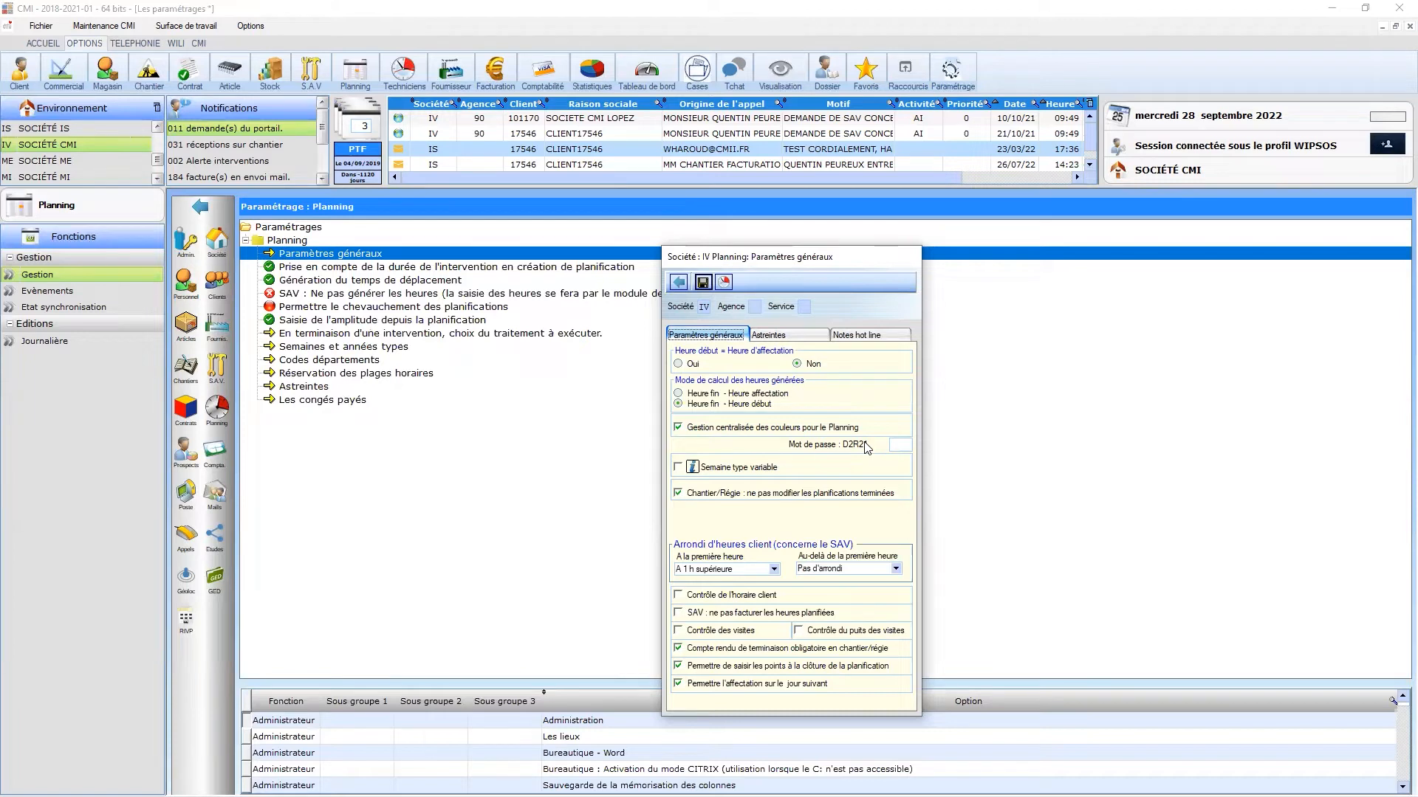
{"action": "left_click", "coordinate": [678, 282]}
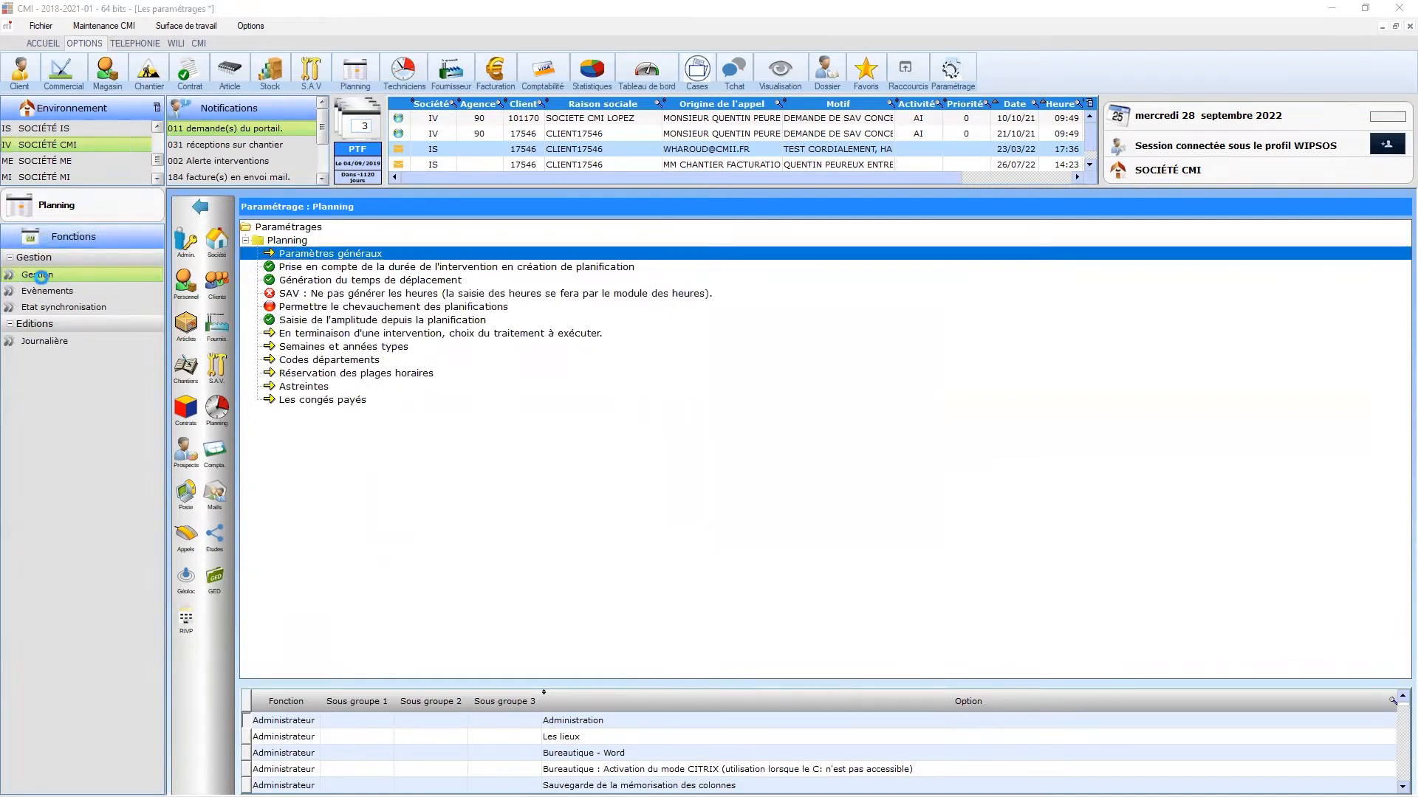
{"action": "double_click", "coordinate": [42, 279]}
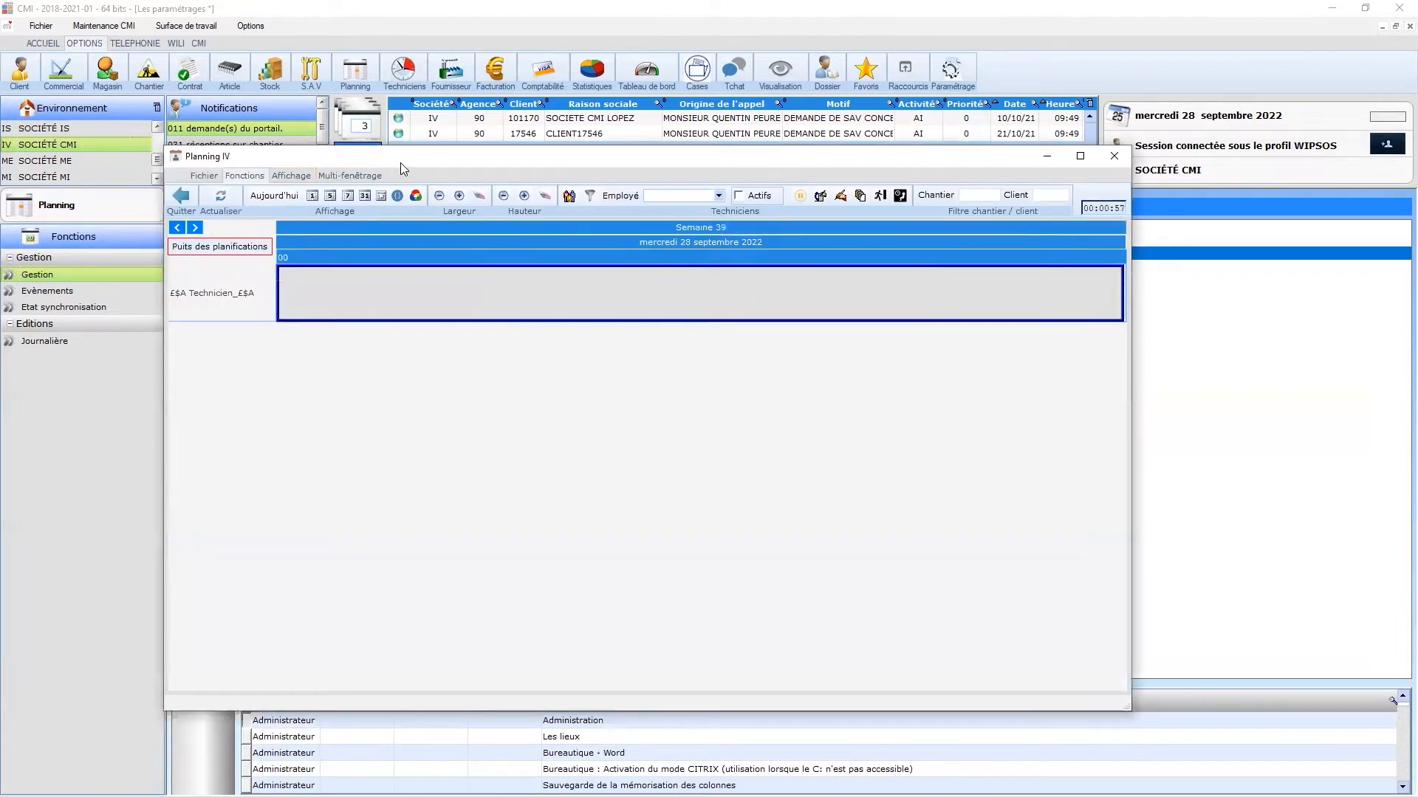
- Maximise Planning IV and select the first three technicians in Les techniciens
{"action": "double_click", "coordinate": [400, 162]}
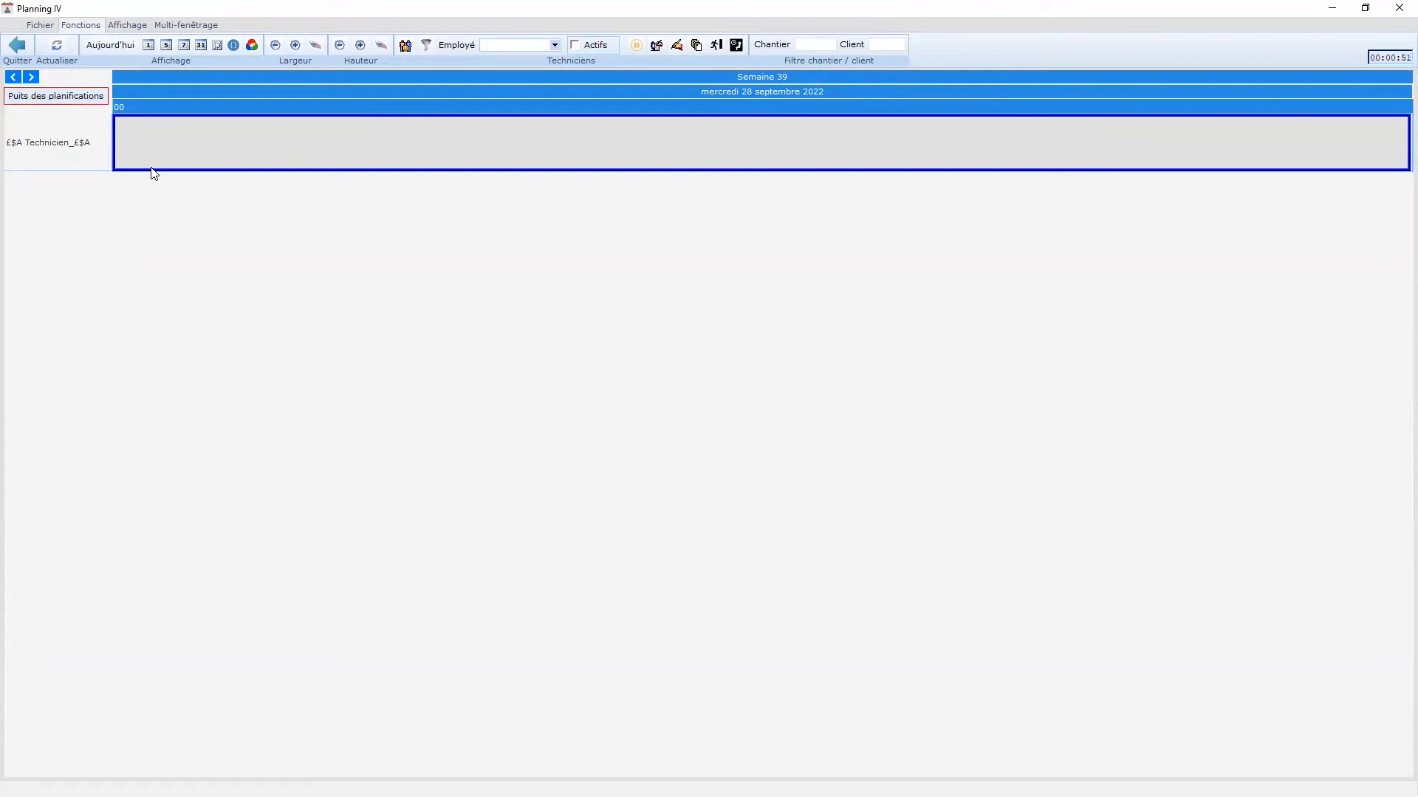
{"action": "left_click", "coordinate": [404, 47]}
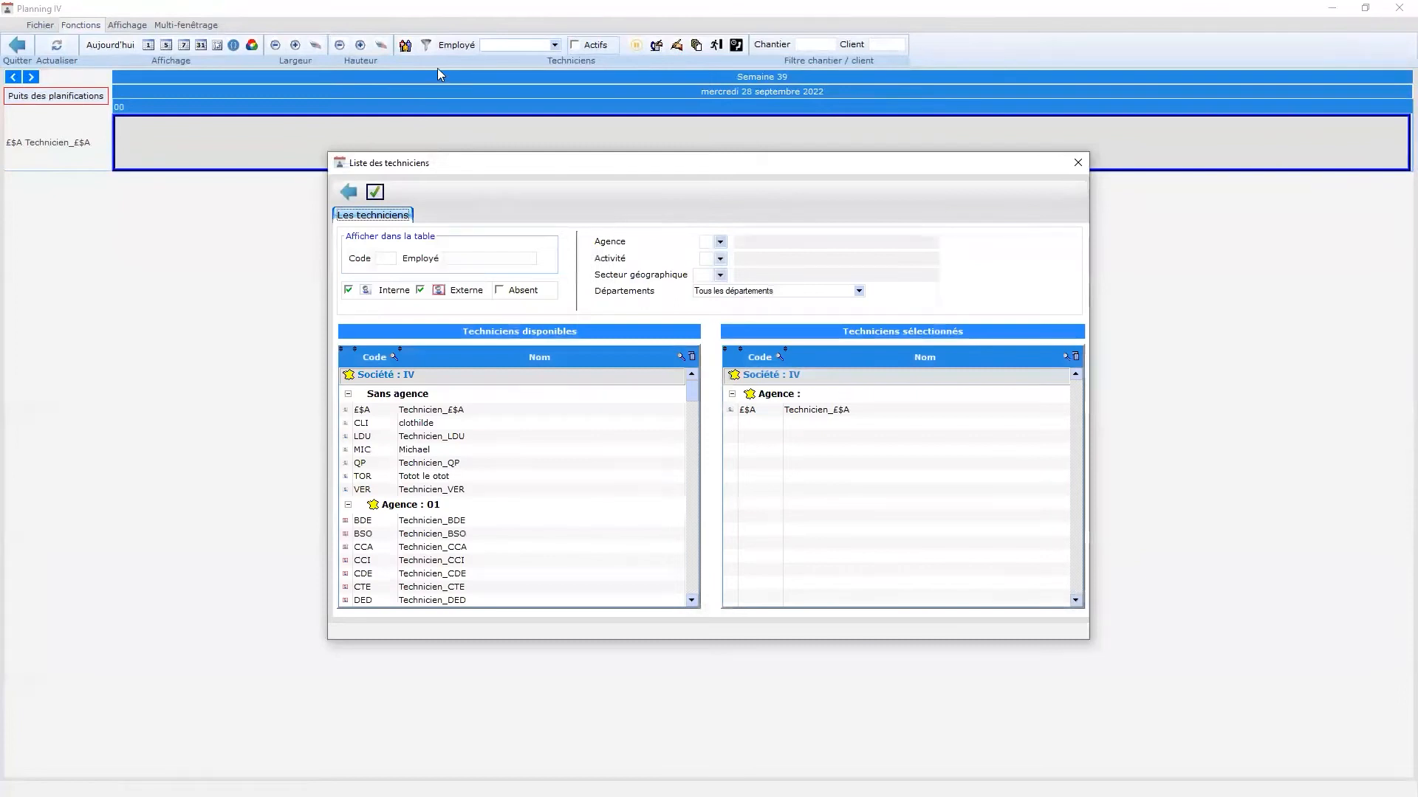
{"action": "right_click", "coordinate": [451, 423]}
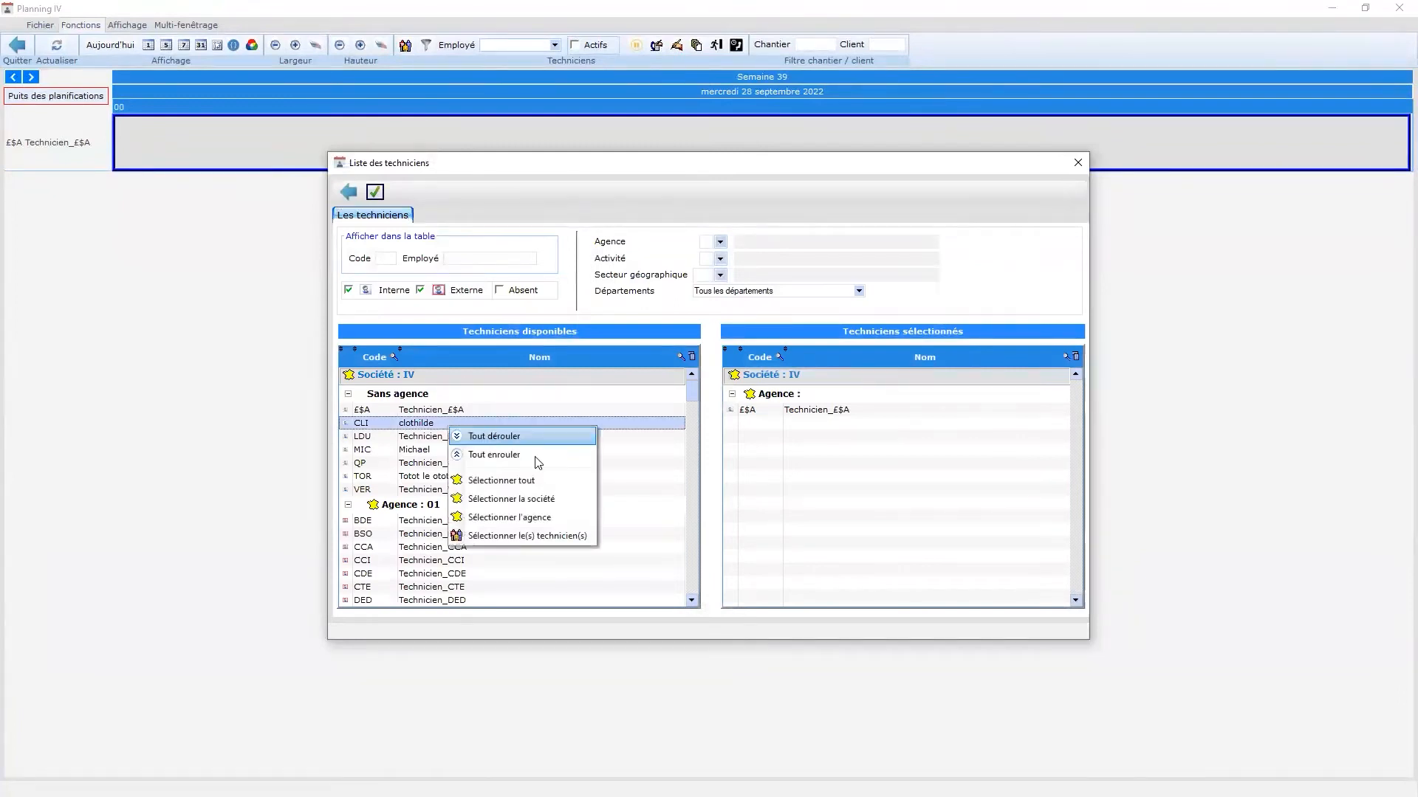
{"action": "left_click", "coordinate": [545, 538]}
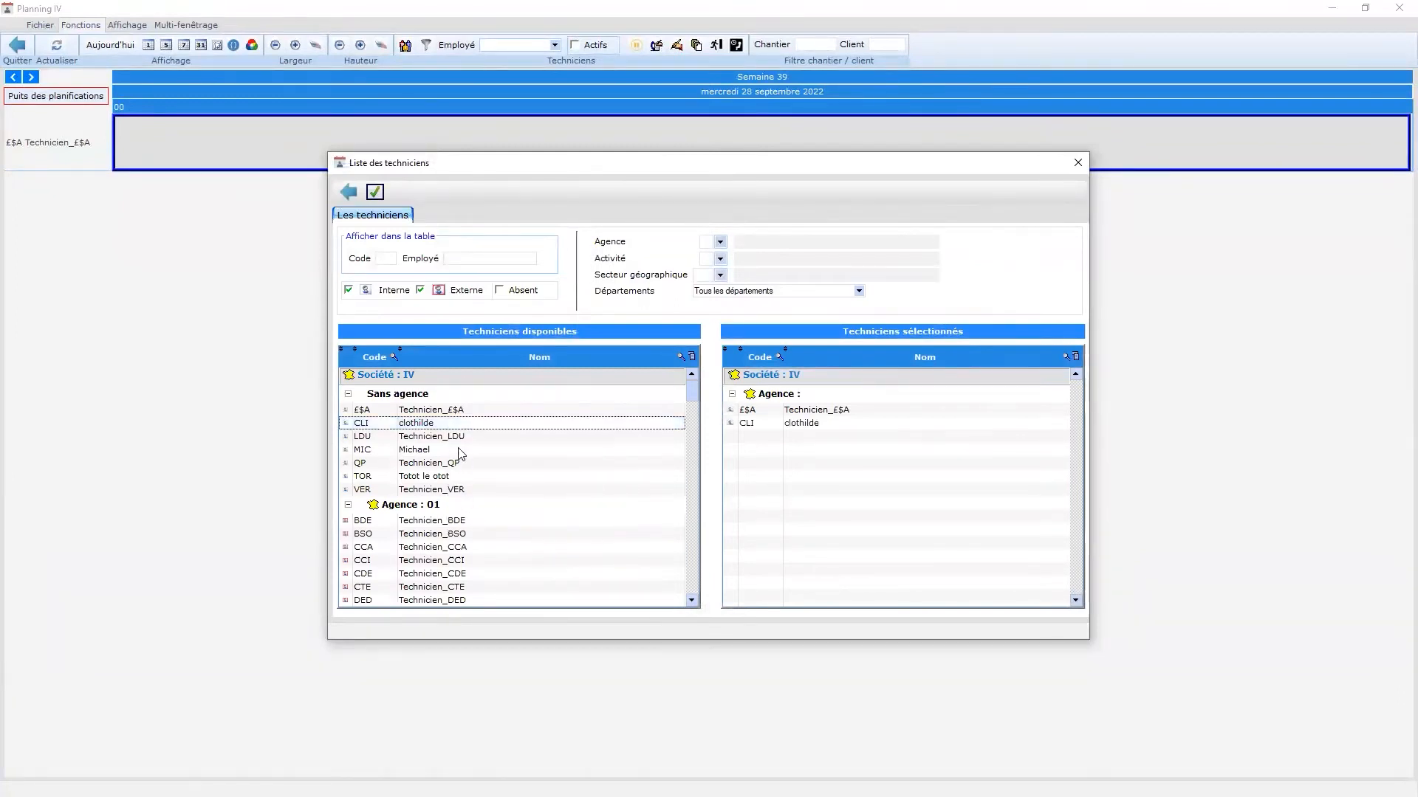
{"action": "right_click", "coordinate": [433, 450]}
{"action": "left_click", "coordinate": [509, 561]}
{"action": "right_click", "coordinate": [432, 428]}
{"action": "left_click", "coordinate": [503, 540]}
- Select four more technicians and validate, giving eight technician rows in the day view
{"action": "scroll", "coordinate": [450, 513], "scroll_direction": "down", "scroll_amount": 20}
{"action": "right_click", "coordinate": [450, 518]}
{"action": "left_click", "coordinate": [526, 626]}
{"action": "scroll", "coordinate": [472, 546], "scroll_direction": "down", "scroll_amount": 11}
{"action": "right_click", "coordinate": [458, 547]}
{"action": "left_click", "coordinate": [536, 656]}
{"action": "right_click", "coordinate": [434, 566]}
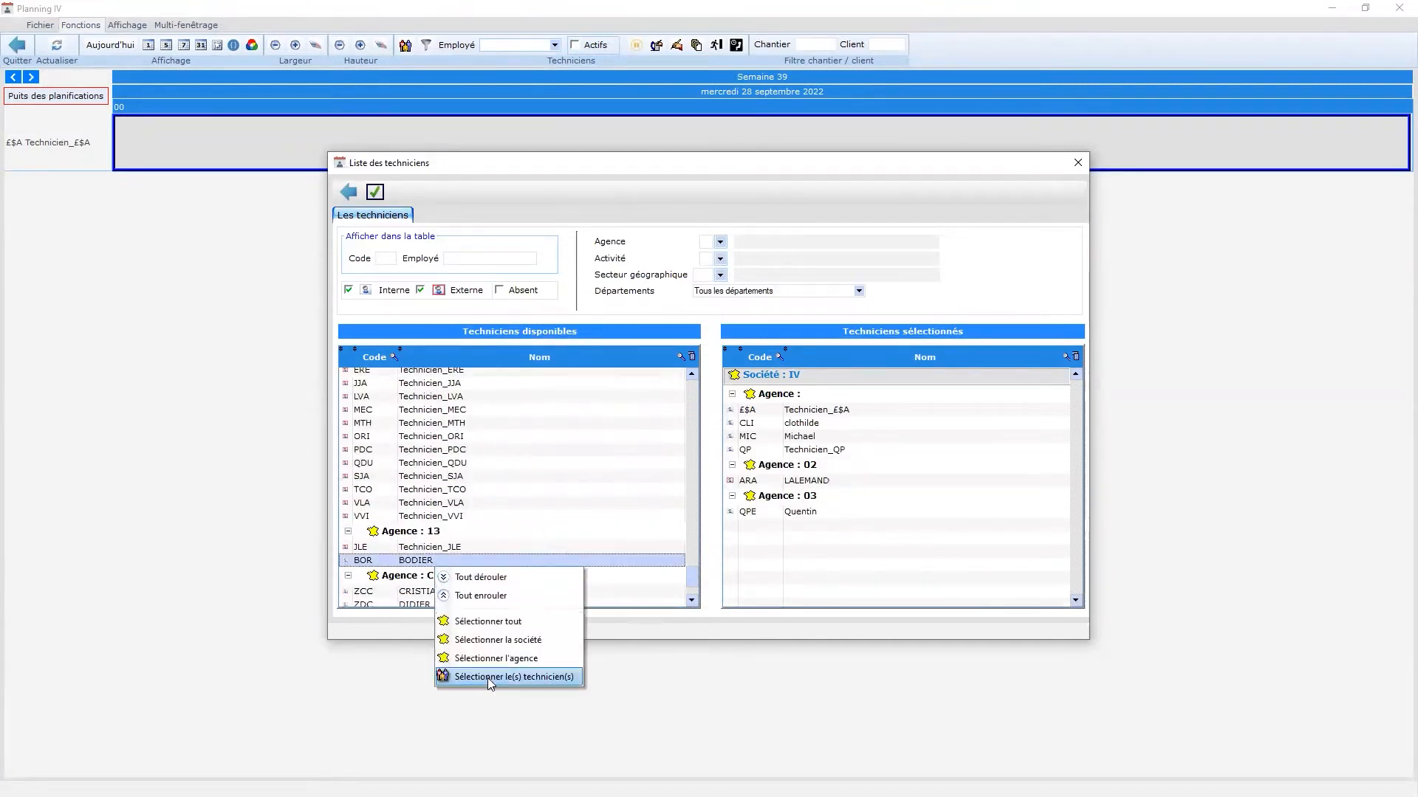
{"action": "left_click", "coordinate": [488, 679]}
{"action": "scroll", "coordinate": [446, 532], "scroll_direction": "up", "scroll_amount": 20}
{"action": "right_click", "coordinate": [443, 541]}
{"action": "left_click", "coordinate": [493, 651]}
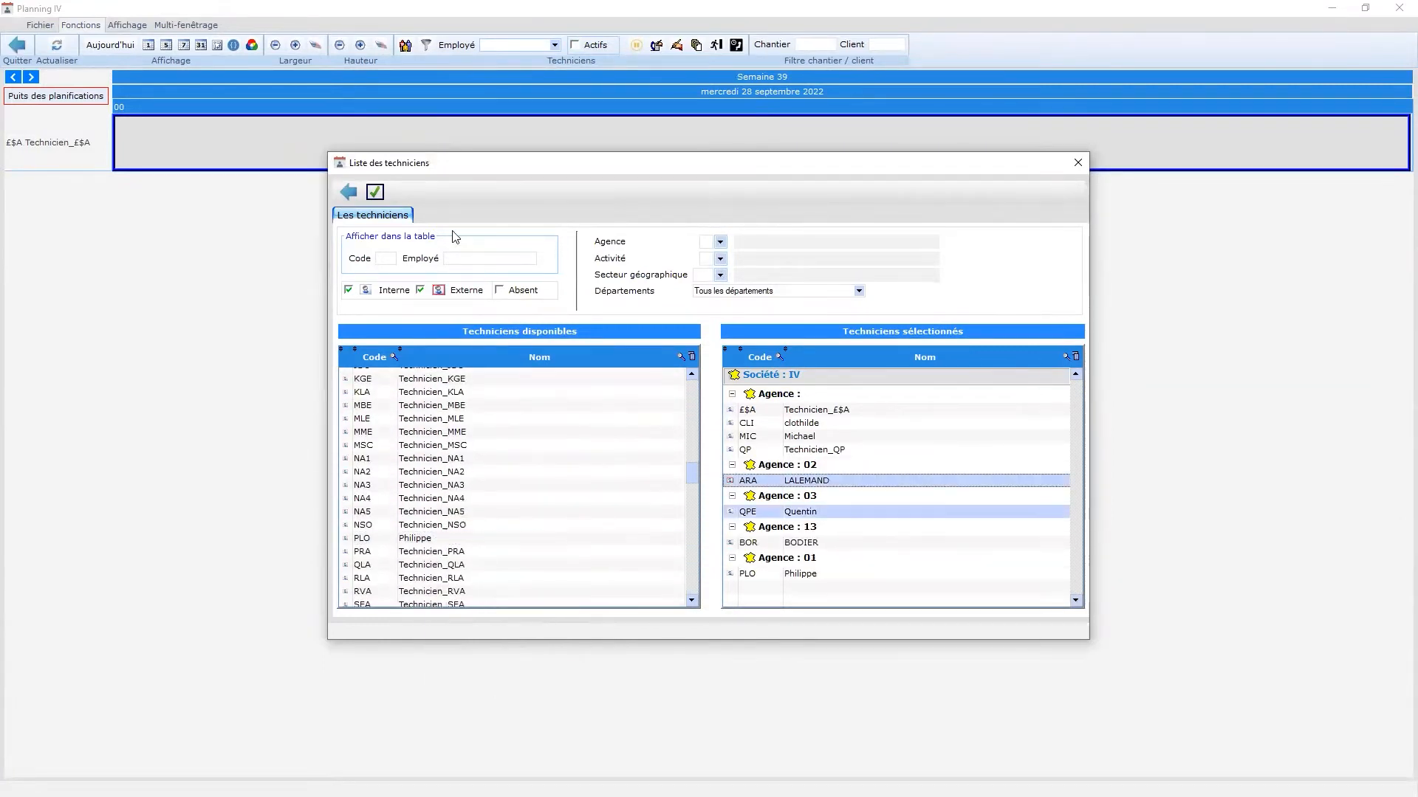
{"action": "left_click", "coordinate": [375, 193]}
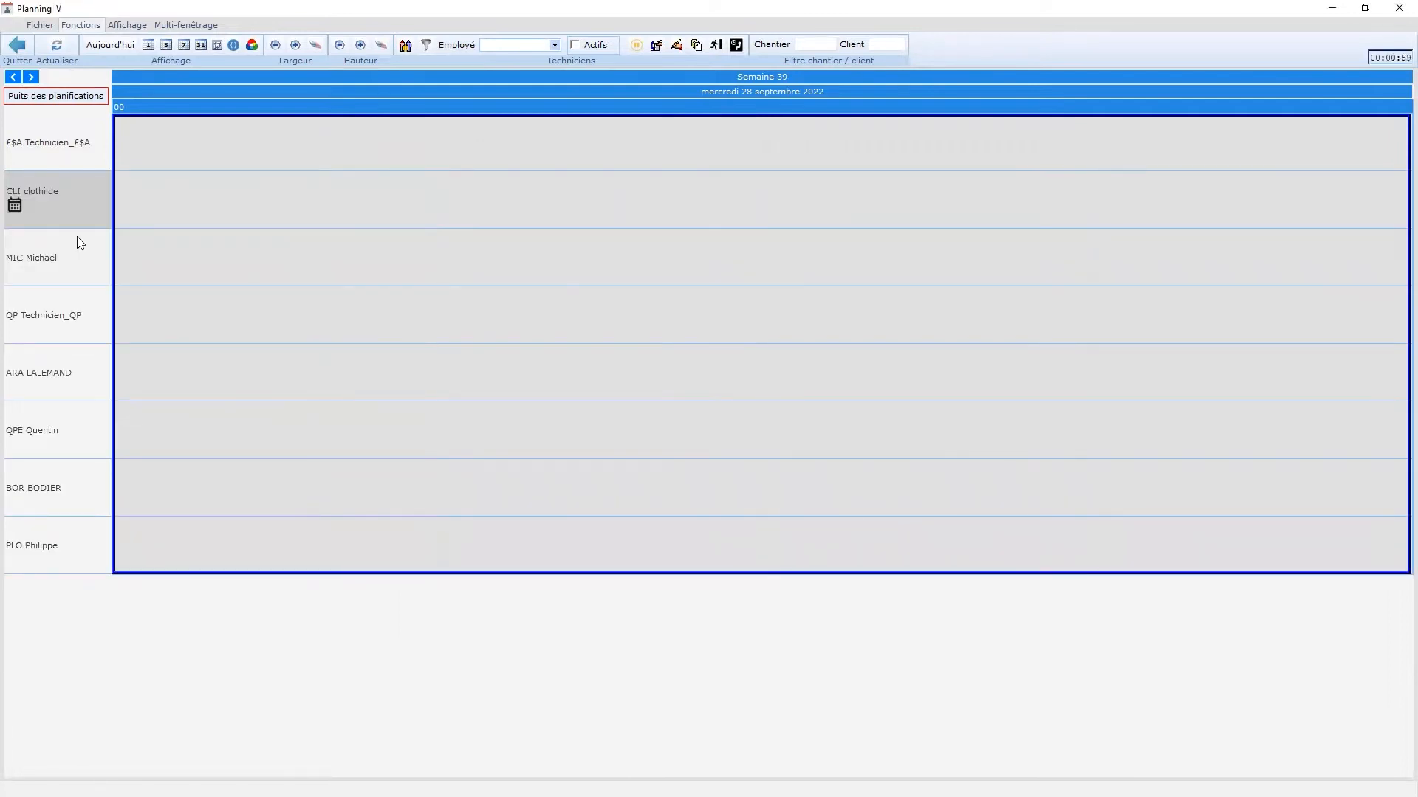
- In Filtrage des techniciens, move three technicians up the list and validate the new order
{"action": "left_click", "coordinate": [426, 45]}
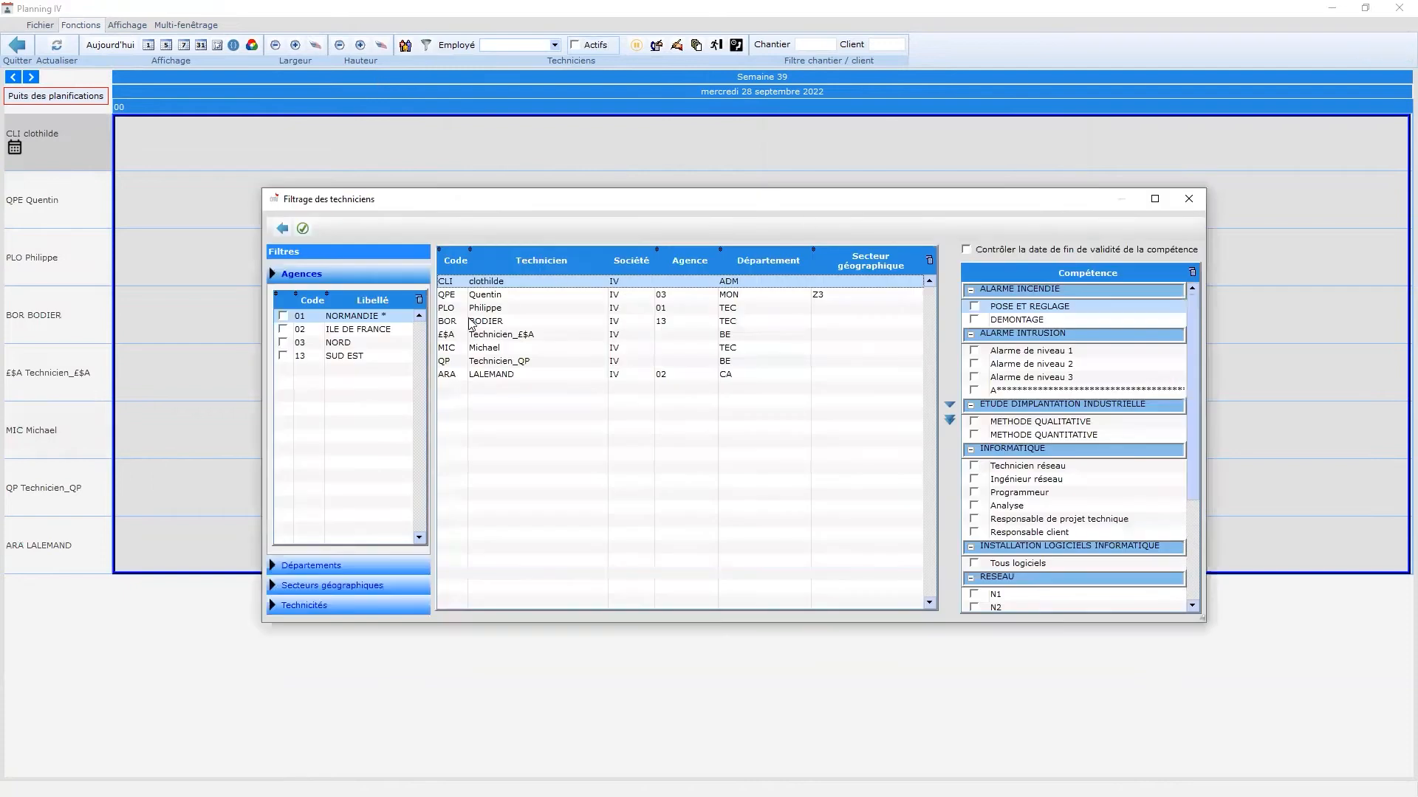
{"action": "left_click", "coordinate": [475, 296]}
{"action": "left_click", "coordinate": [950, 391]}
{"action": "left_click", "coordinate": [535, 323]}
{"action": "left_click", "coordinate": [950, 373]}
{"action": "left_click", "coordinate": [530, 347]}
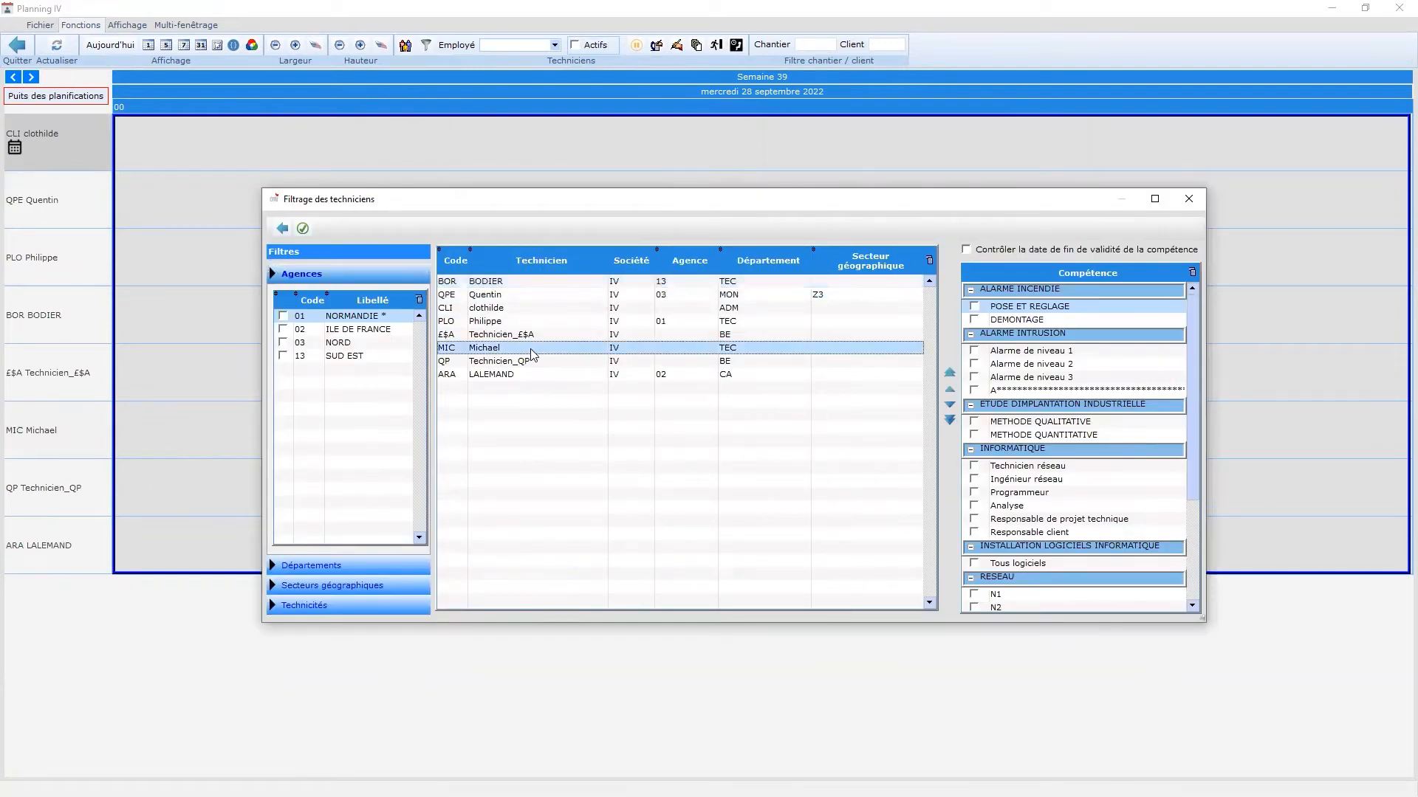
{"action": "left_click", "coordinate": [950, 374]}
{"action": "left_click", "coordinate": [489, 377]}
{"action": "left_click", "coordinate": [302, 228]}
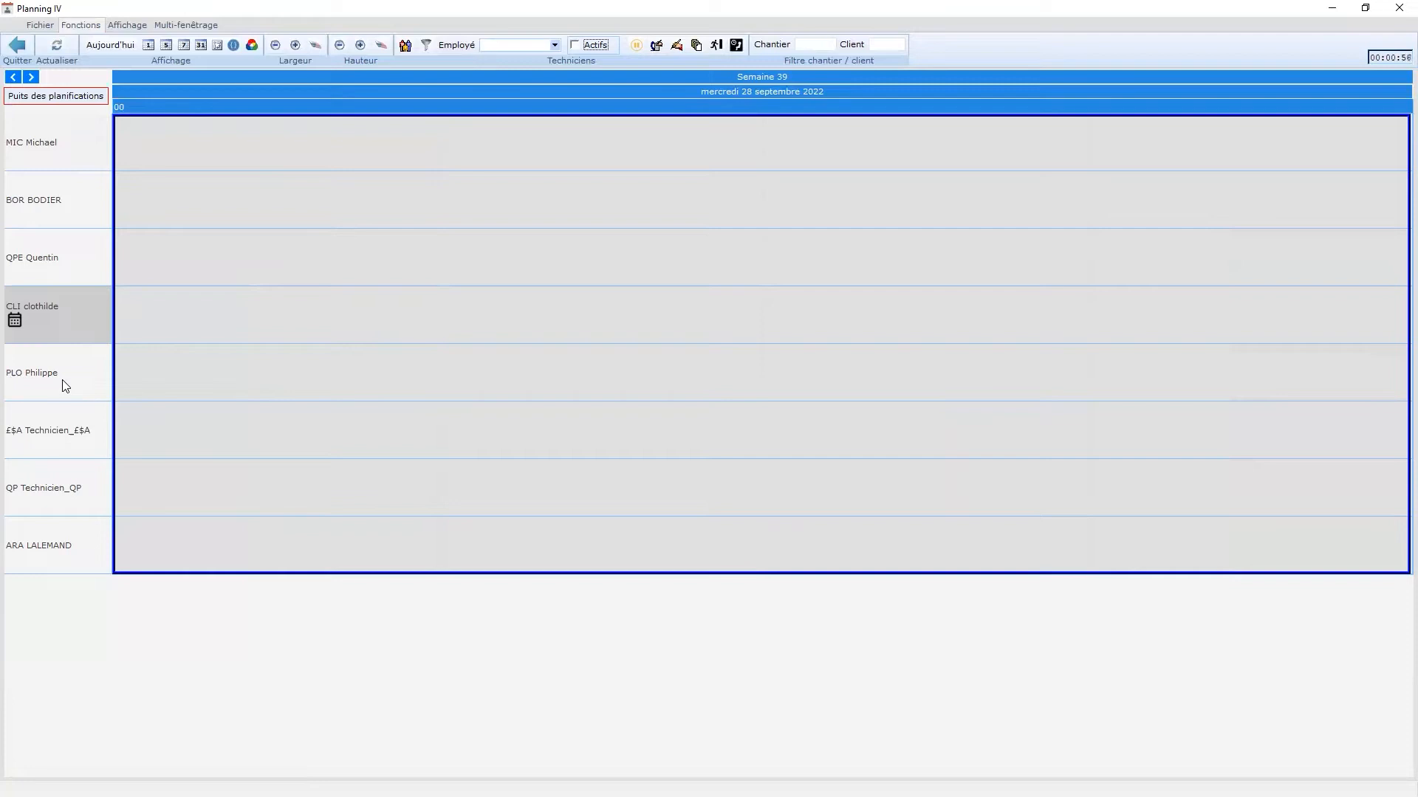
- In Fichier > Paramétrages, set the planning day to run from 08 to 19
{"action": "left_click", "coordinate": [53, 28]}
{"action": "left_click", "coordinate": [65, 46]}
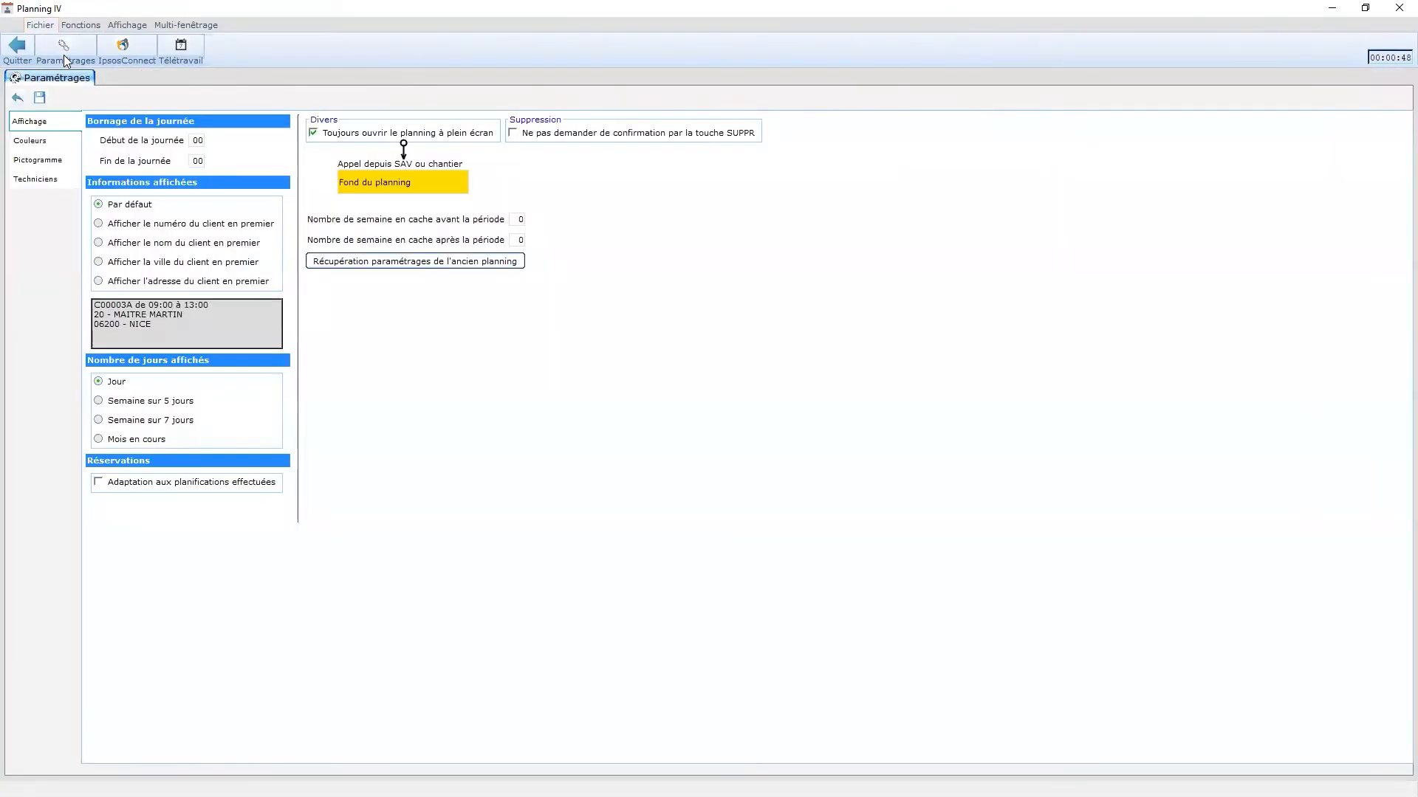
{"action": "left_click", "coordinate": [195, 141]}
{"action": "type", "text": "8"}
{"action": "left_click", "coordinate": [196, 159]}
{"action": "type", "text": "19"}
- Show the client address first in planning entries and keep the single-day (Jour) view
{"action": "left_click", "coordinate": [136, 222]}
{"action": "left_click", "coordinate": [133, 244]}
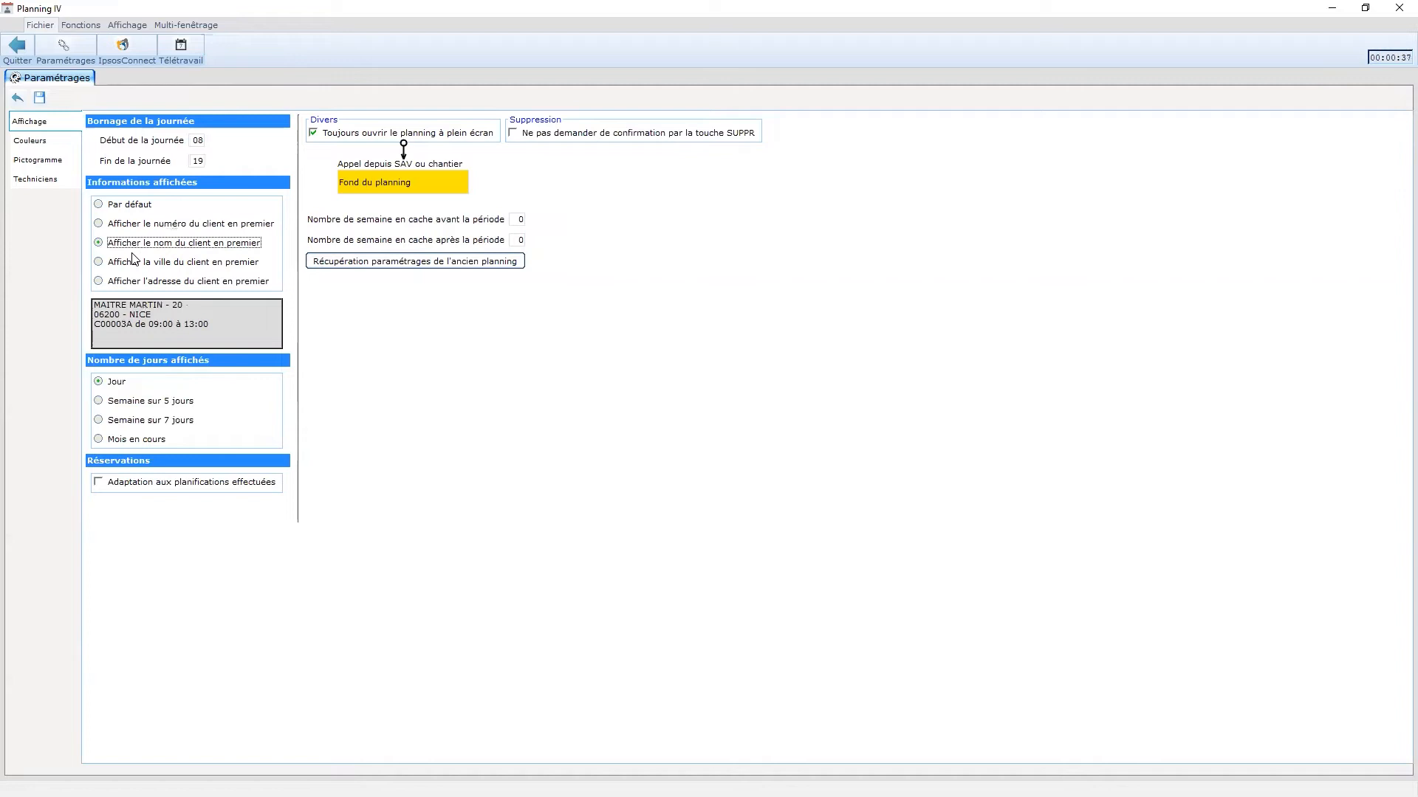
{"action": "left_click", "coordinate": [132, 206]}
{"action": "left_click", "coordinate": [135, 226]}
{"action": "left_click", "coordinate": [135, 243]}
{"action": "left_click", "coordinate": [142, 263]}
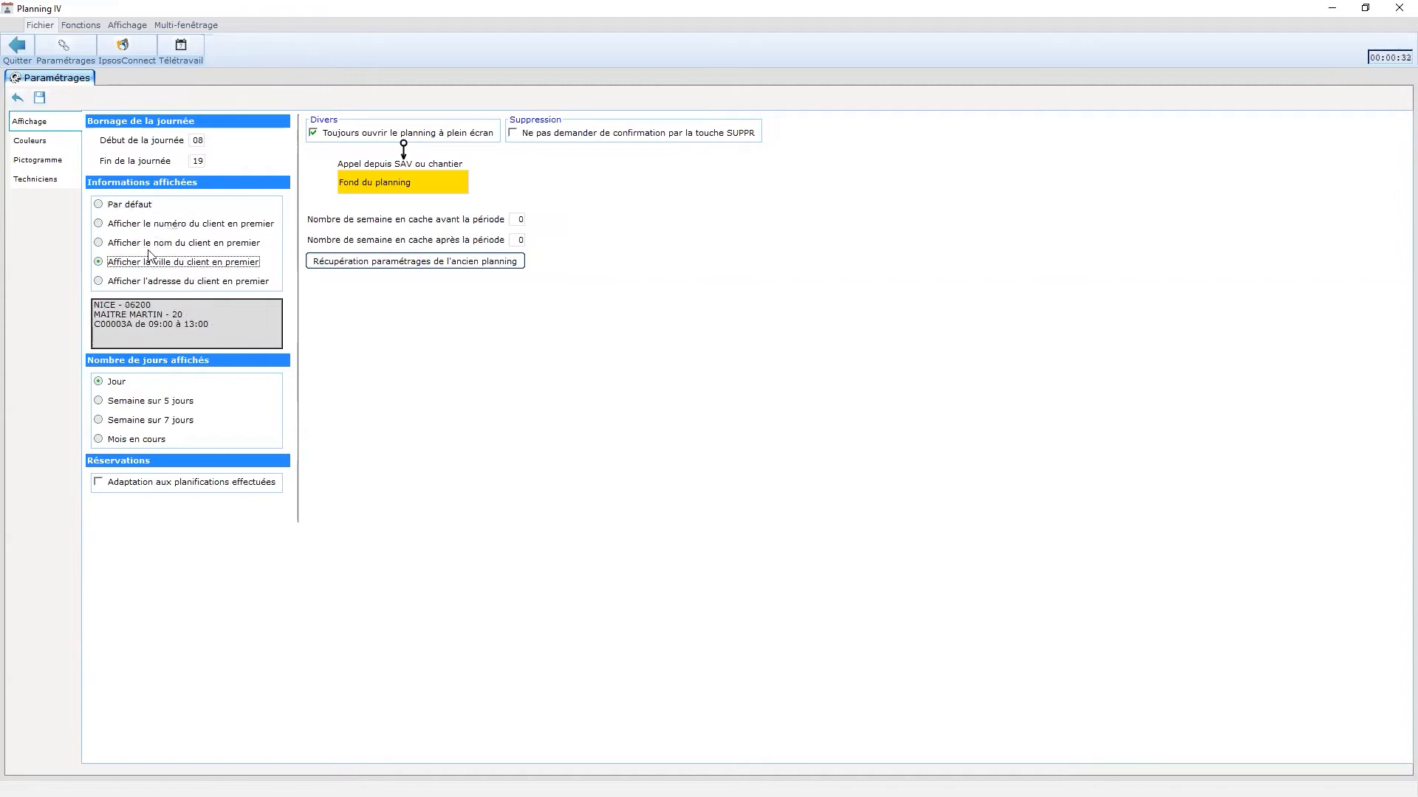
{"action": "left_click", "coordinate": [186, 282]}
{"action": "left_click", "coordinate": [145, 405]}
{"action": "left_click", "coordinate": [118, 439]}
{"action": "left_click", "coordinate": [102, 421]}
{"action": "left_click", "coordinate": [107, 382]}
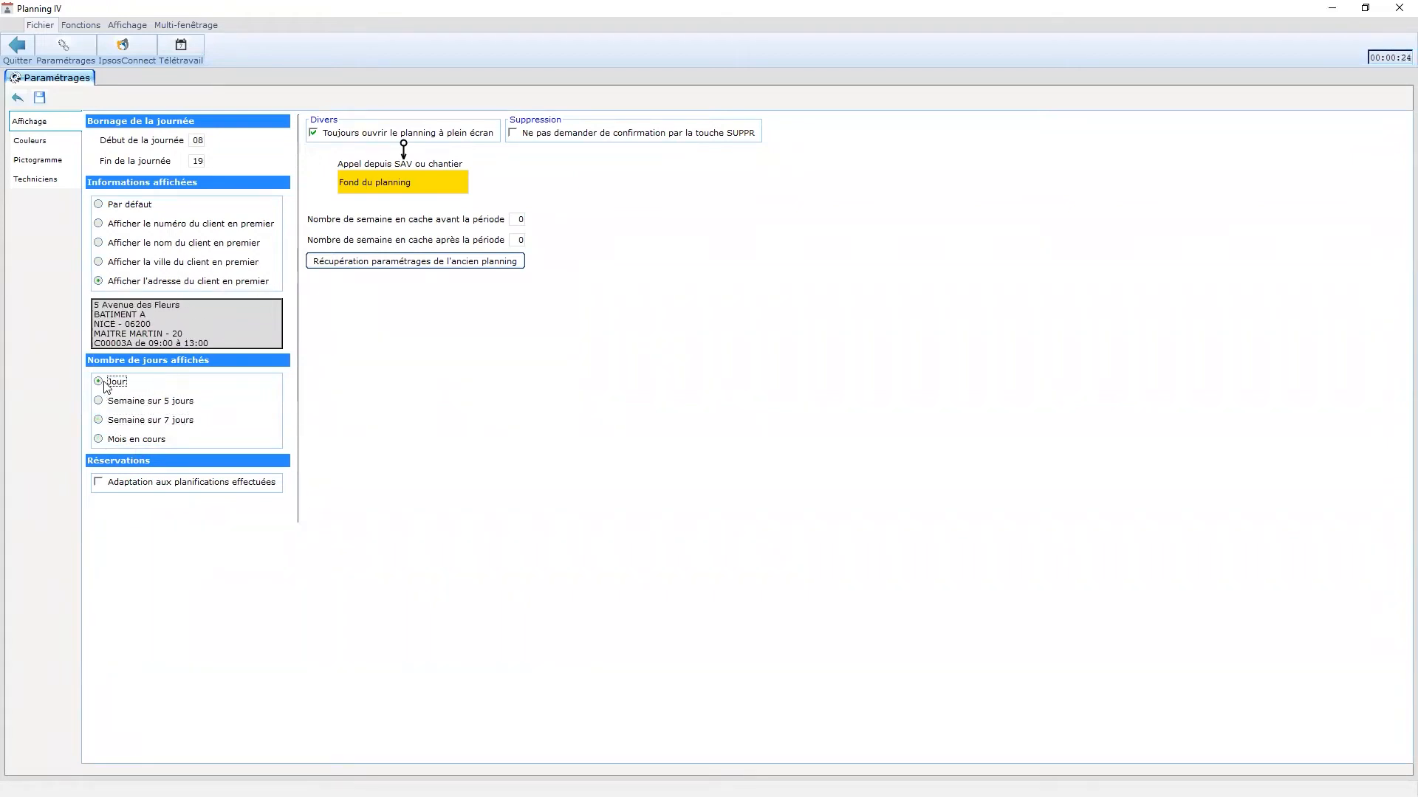
{"action": "left_click", "coordinate": [57, 147]}
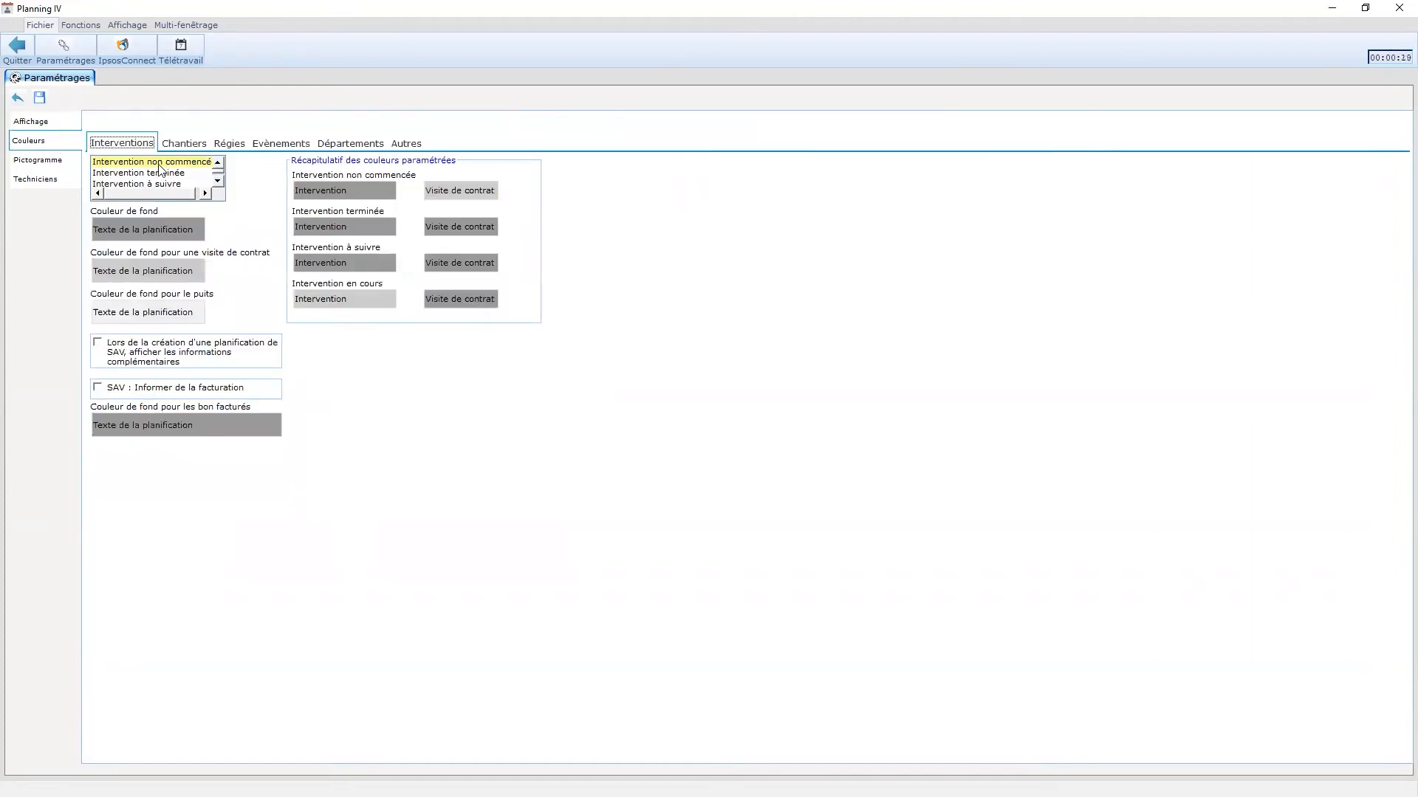
- Under Départements, enter the colour password, give MAG its colour, save and return to the planning
{"action": "left_click", "coordinate": [330, 147]}
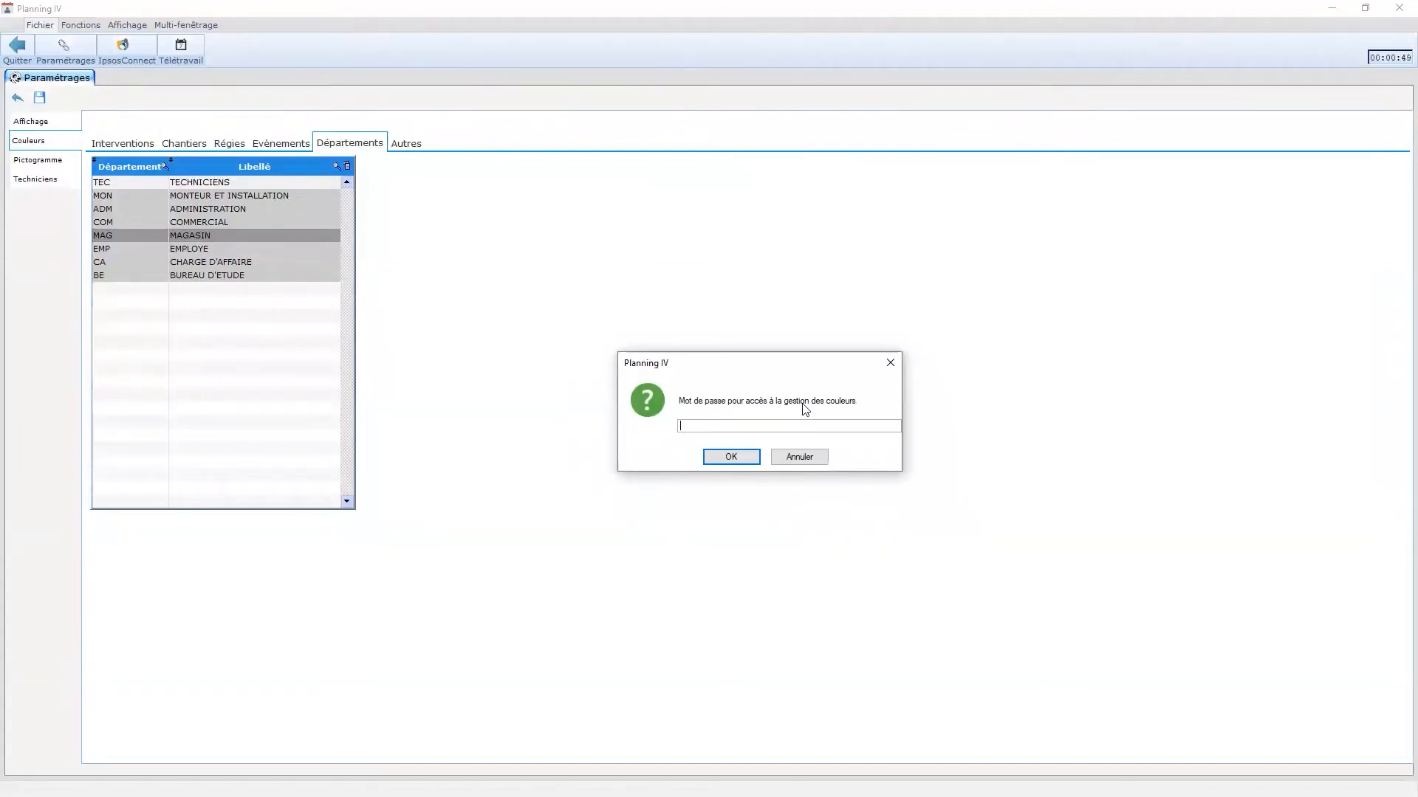
{"action": "left_click", "coordinate": [739, 464]}
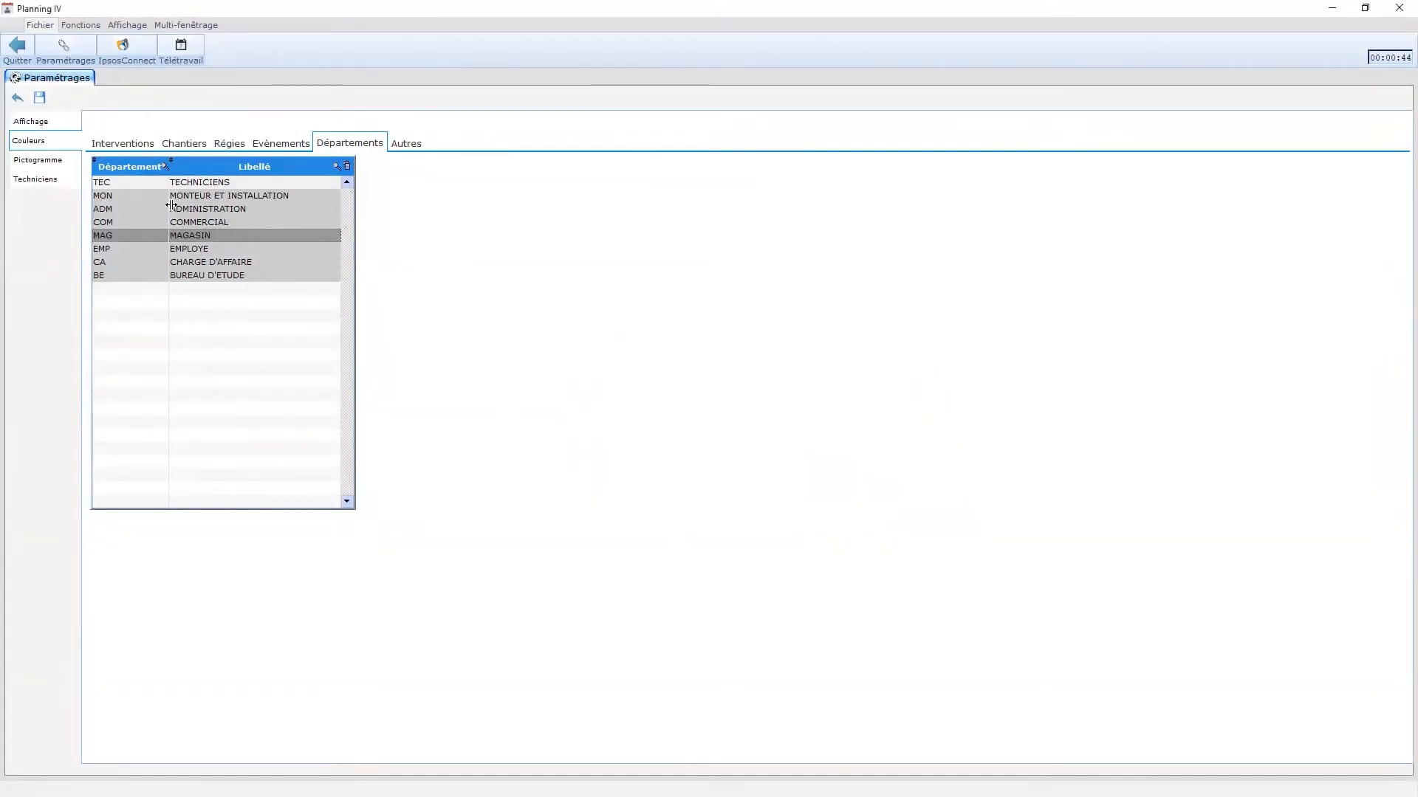
{"action": "double_click", "coordinate": [269, 237]}
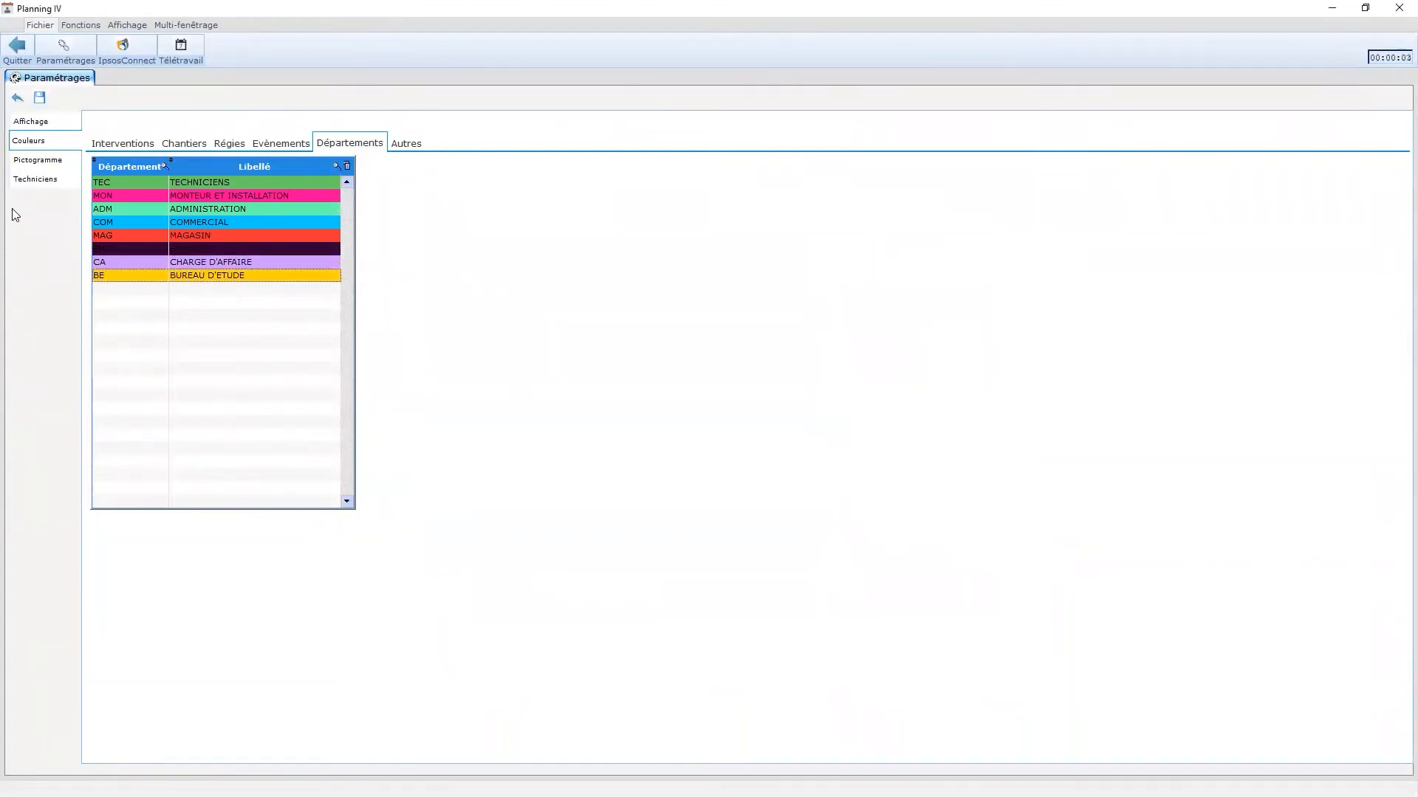
{"action": "left_click", "coordinate": [40, 97]}
{"action": "left_click", "coordinate": [15, 49]}
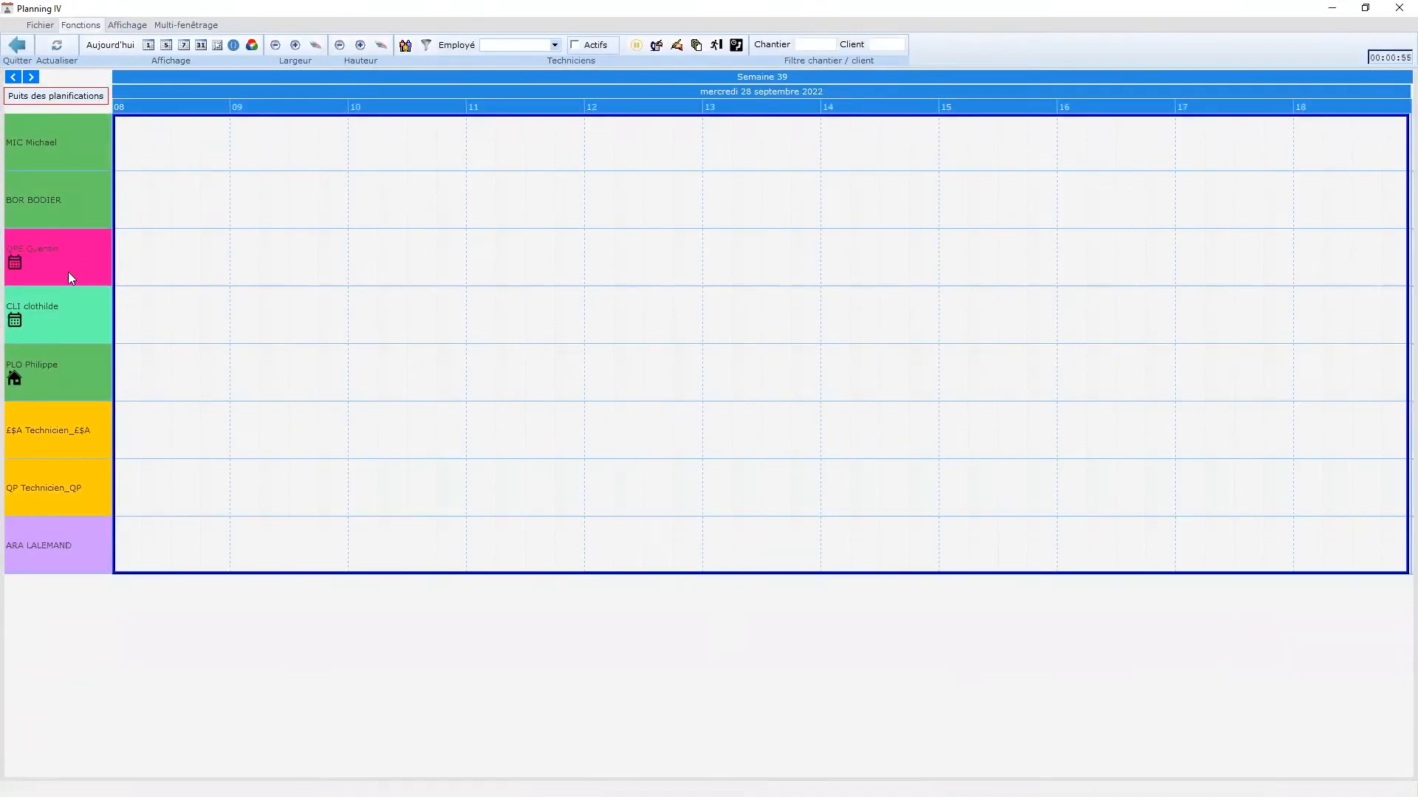
- Close Planning IV and review the department codes settings
{"action": "left_click", "coordinate": [16, 45]}
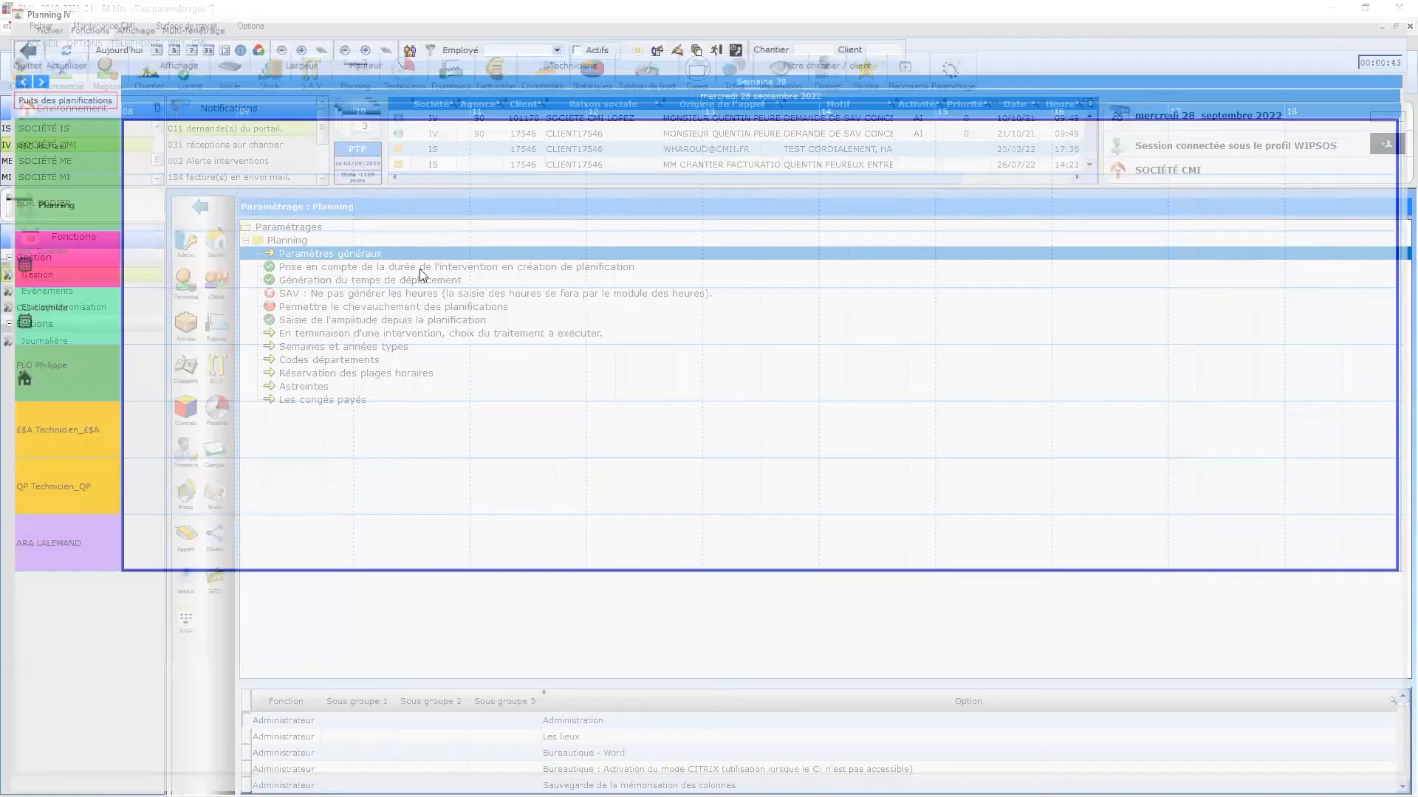
{"action": "left_click", "coordinate": [332, 367]}
{"action": "double_click", "coordinate": [352, 362]}
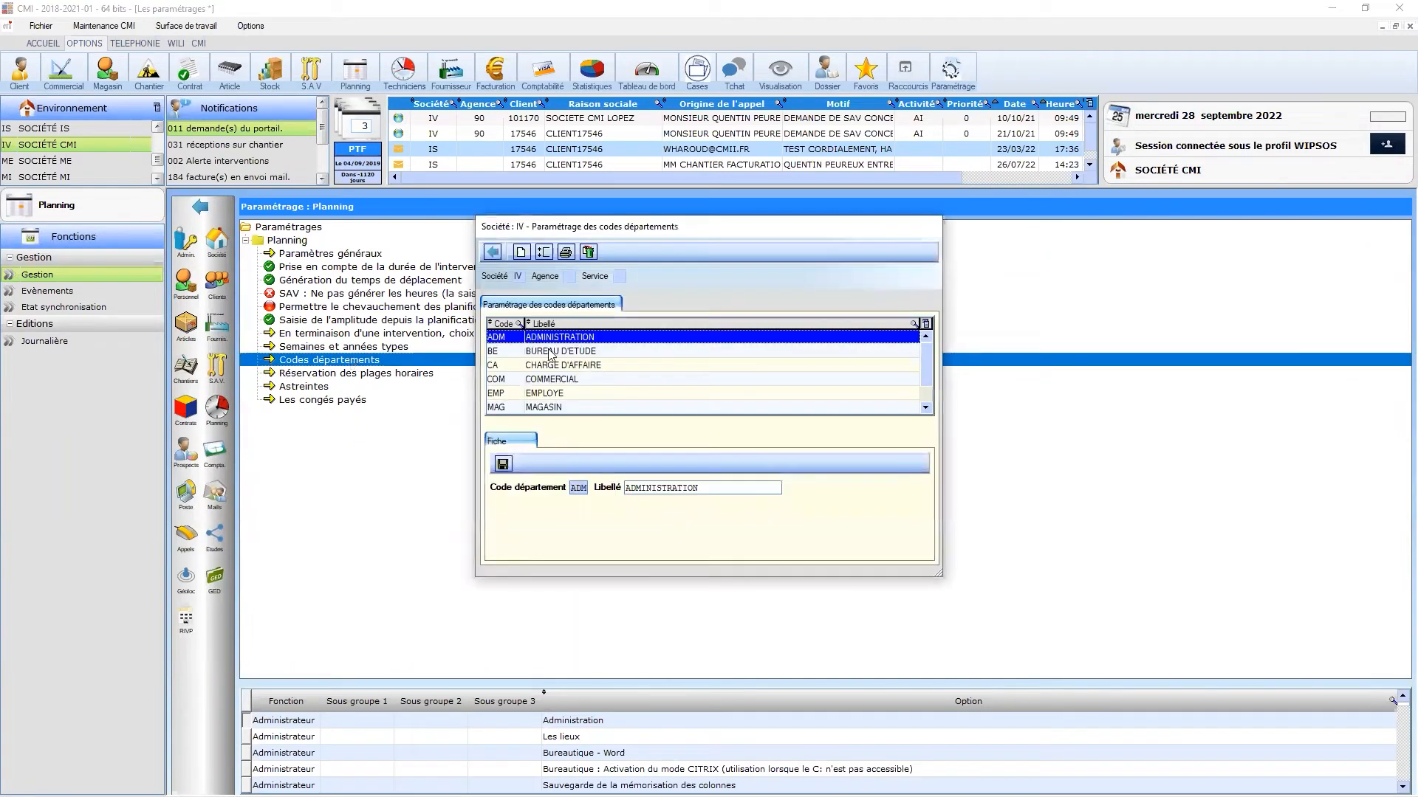
{"action": "left_click", "coordinate": [494, 252]}
- In Gestion du personnel, filter the staff list by code MIC, then CLI, and close it
{"action": "left_click", "coordinate": [198, 295]}
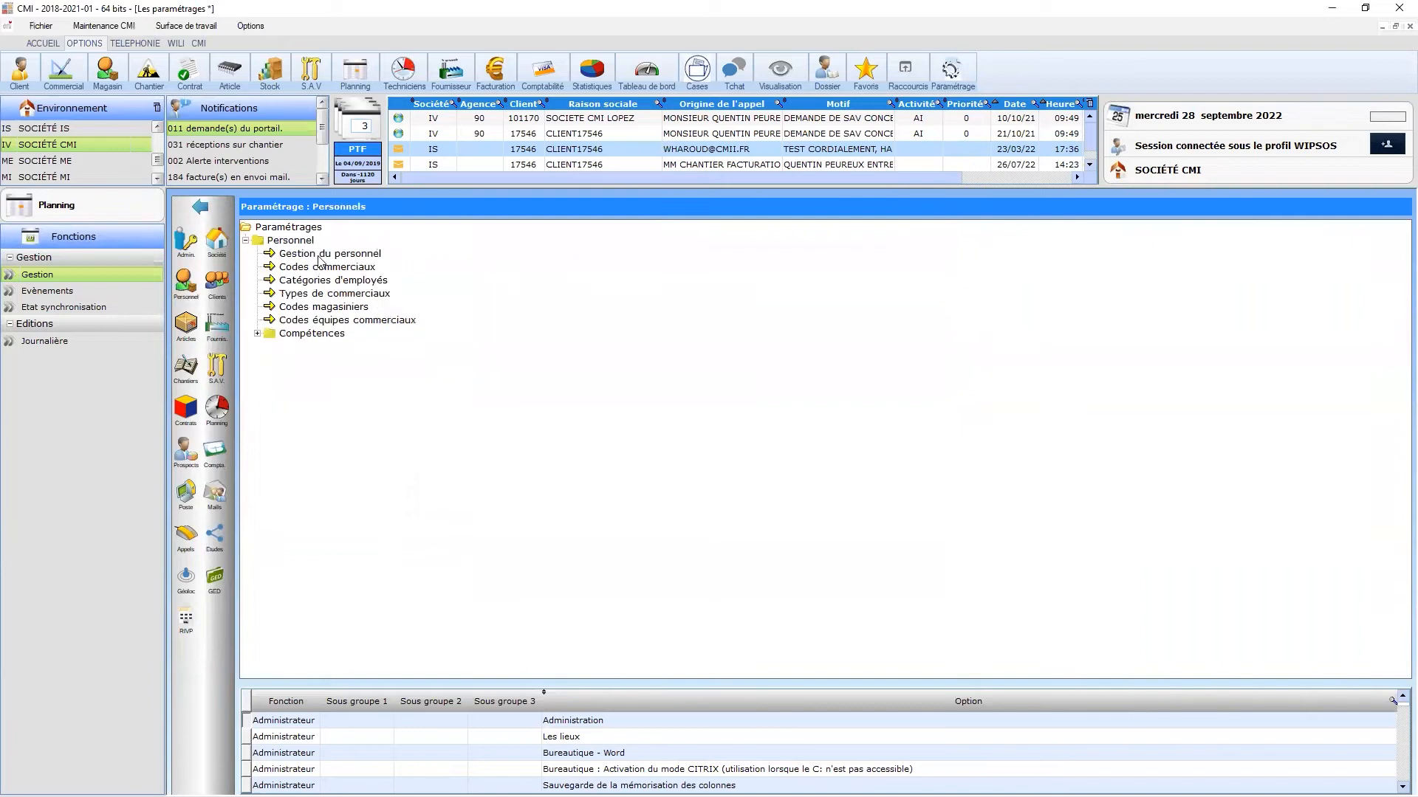
{"action": "double_click", "coordinate": [318, 255]}
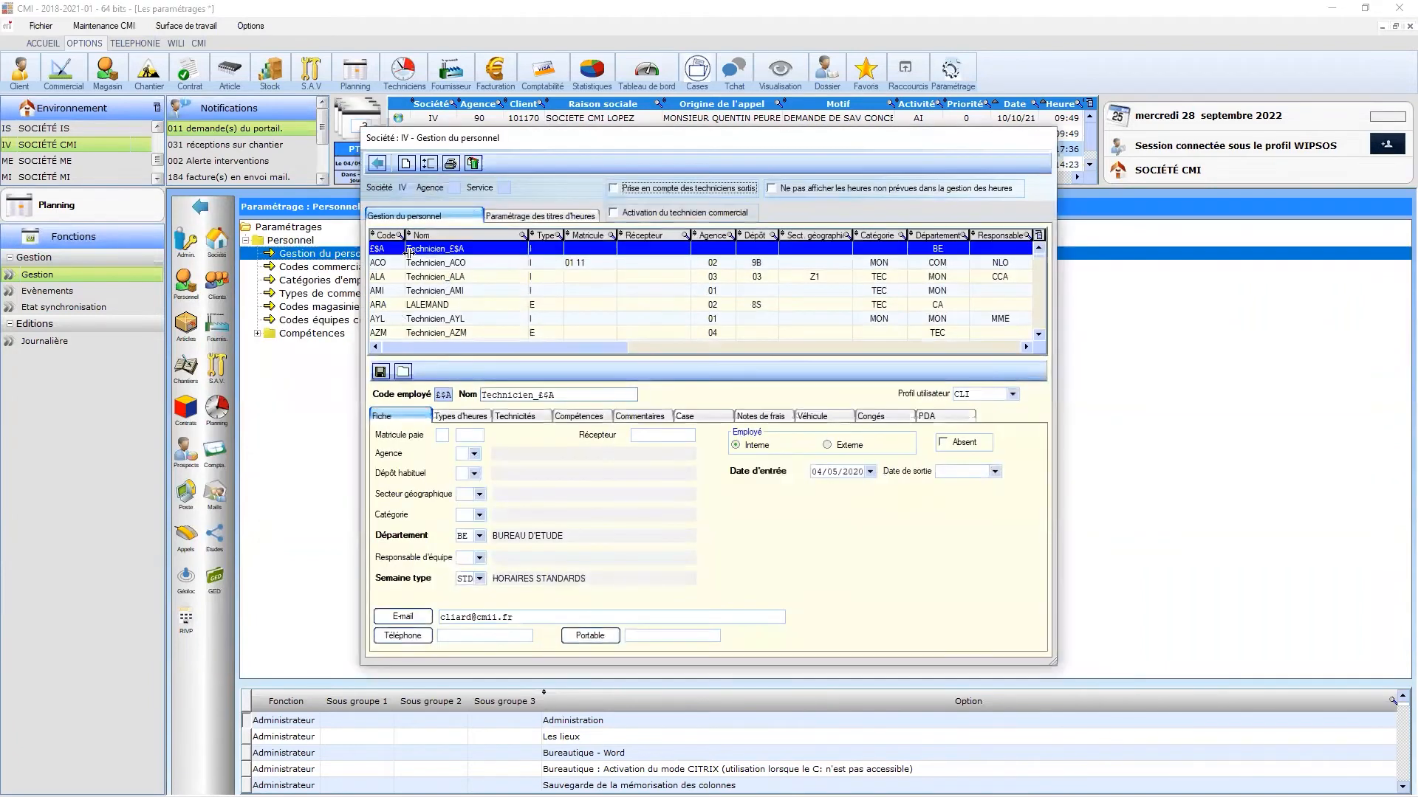
{"action": "left_click", "coordinate": [400, 236]}
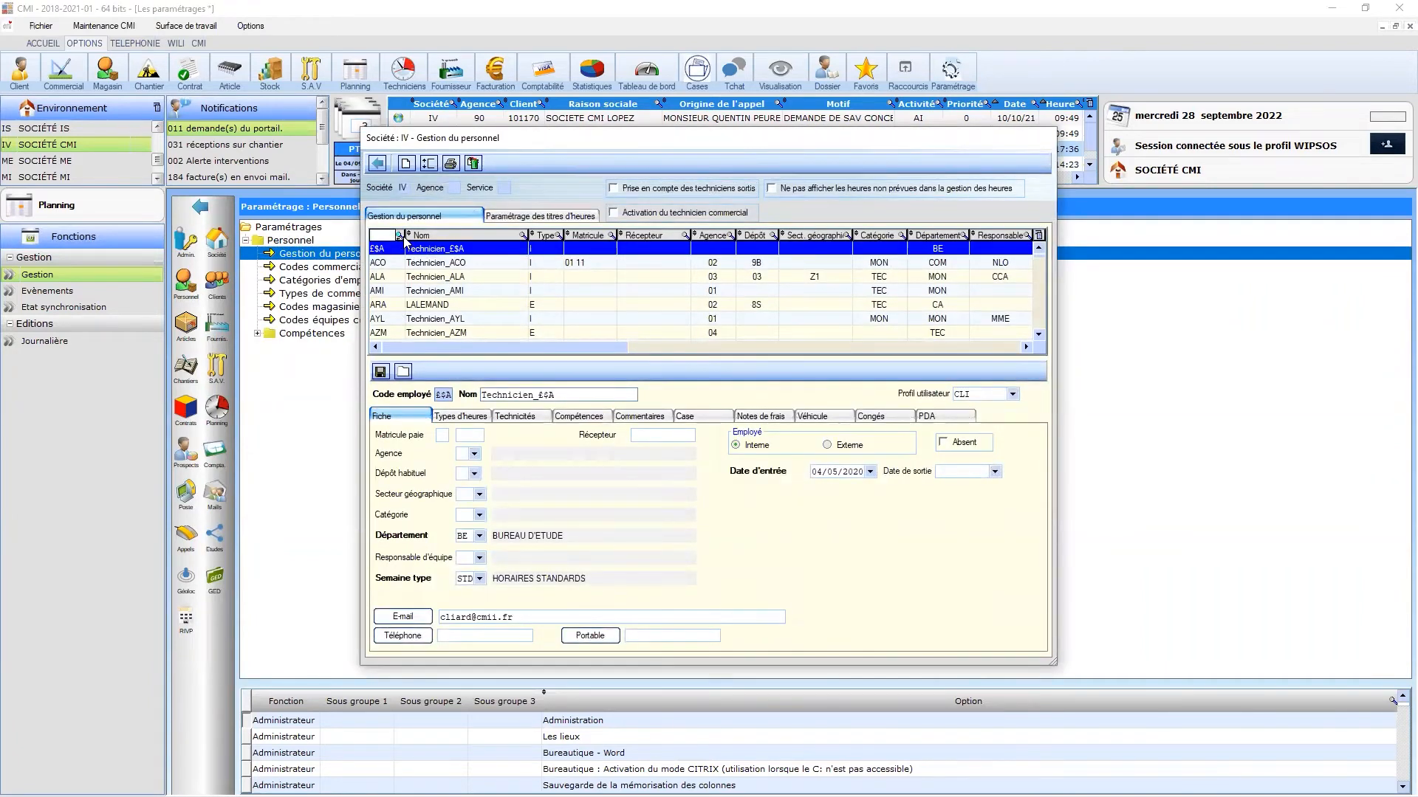
{"action": "type", "text": "MIC"}
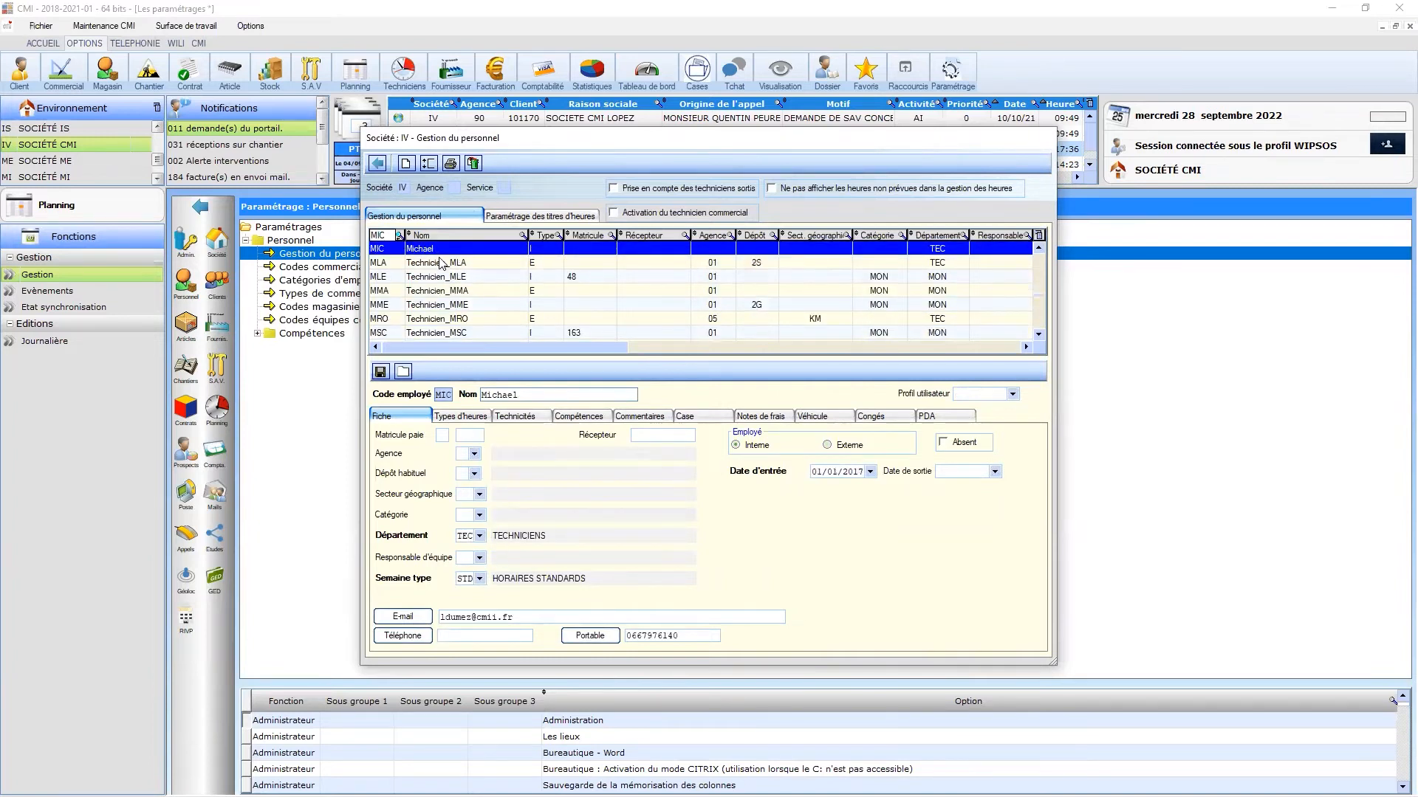
{"action": "key", "text": "BackSpace"}
{"action": "key", "text": "BackSpace"}
{"action": "type", "text": "CLI"}
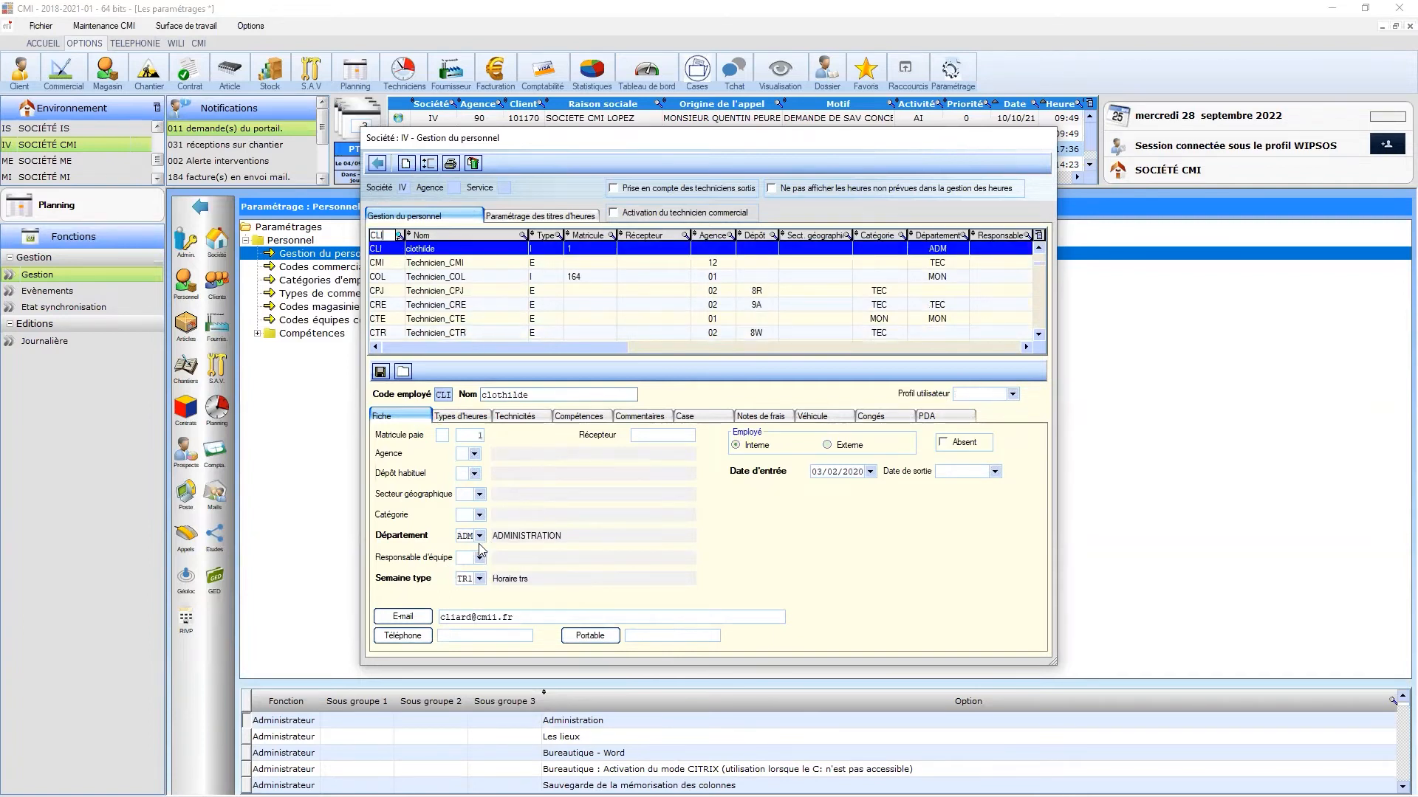
{"action": "left_click", "coordinate": [377, 163]}
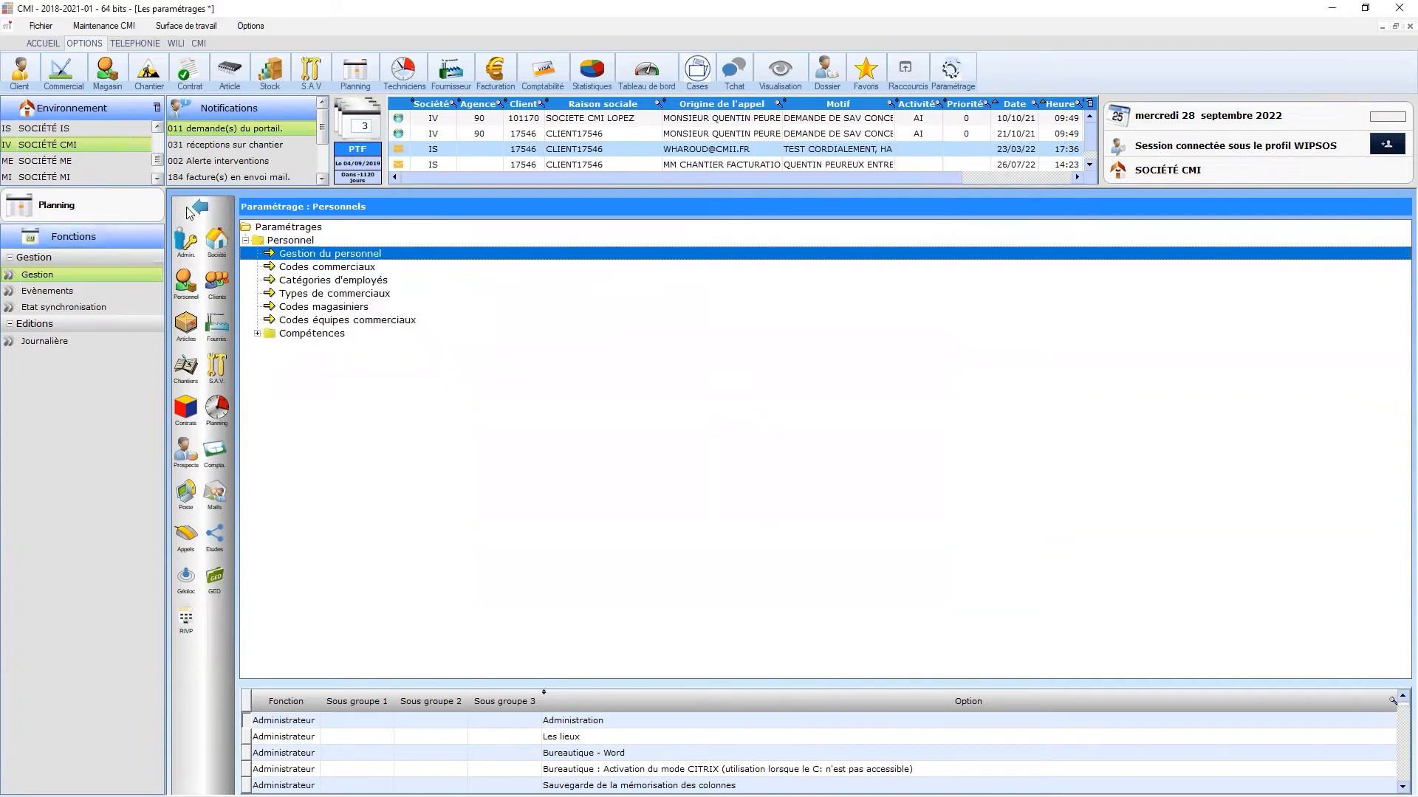
- Reopen Planning IV on Tuesday 27 September 2022 and inspect the EAL, absence and EAGM events
{"action": "left_click", "coordinate": [355, 70]}
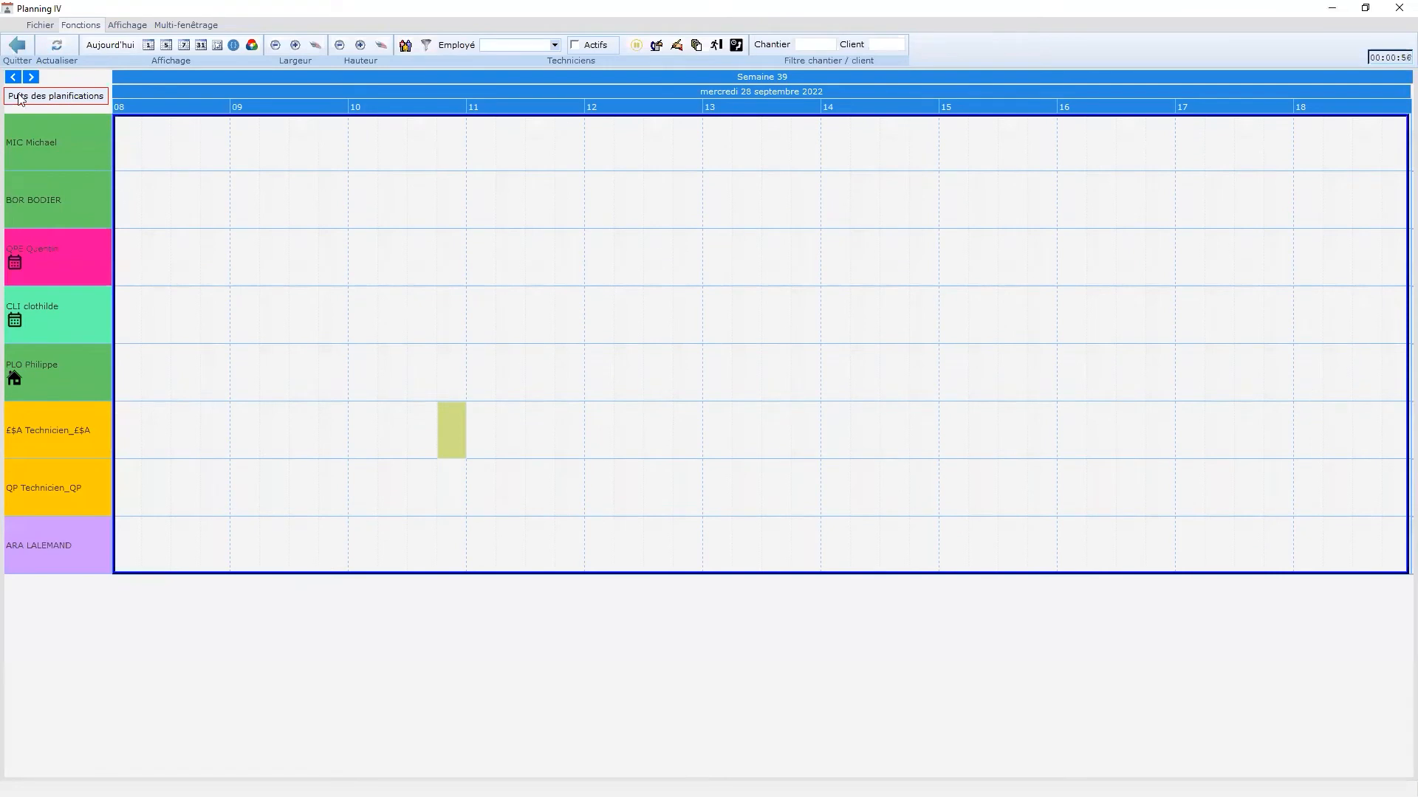
{"action": "left_click", "coordinate": [14, 78]}
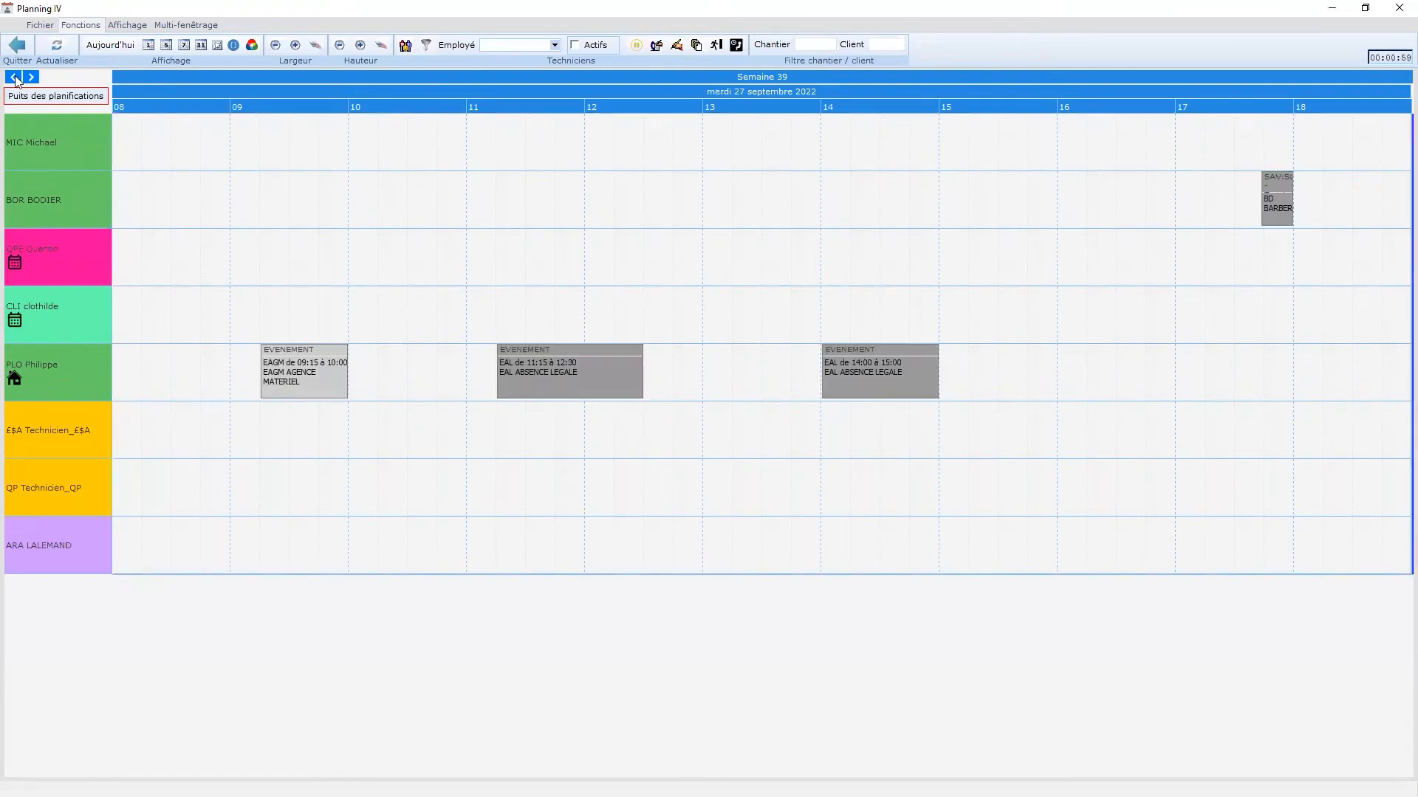
{"action": "left_click", "coordinate": [582, 392]}
{"action": "left_click", "coordinate": [897, 379]}
{"action": "left_click", "coordinate": [272, 376]}
{"action": "left_click", "coordinate": [51, 25]}
- In the Evènements colour settings, colour EAL green from the Web palette and enter the password
{"action": "left_click", "coordinate": [66, 50]}
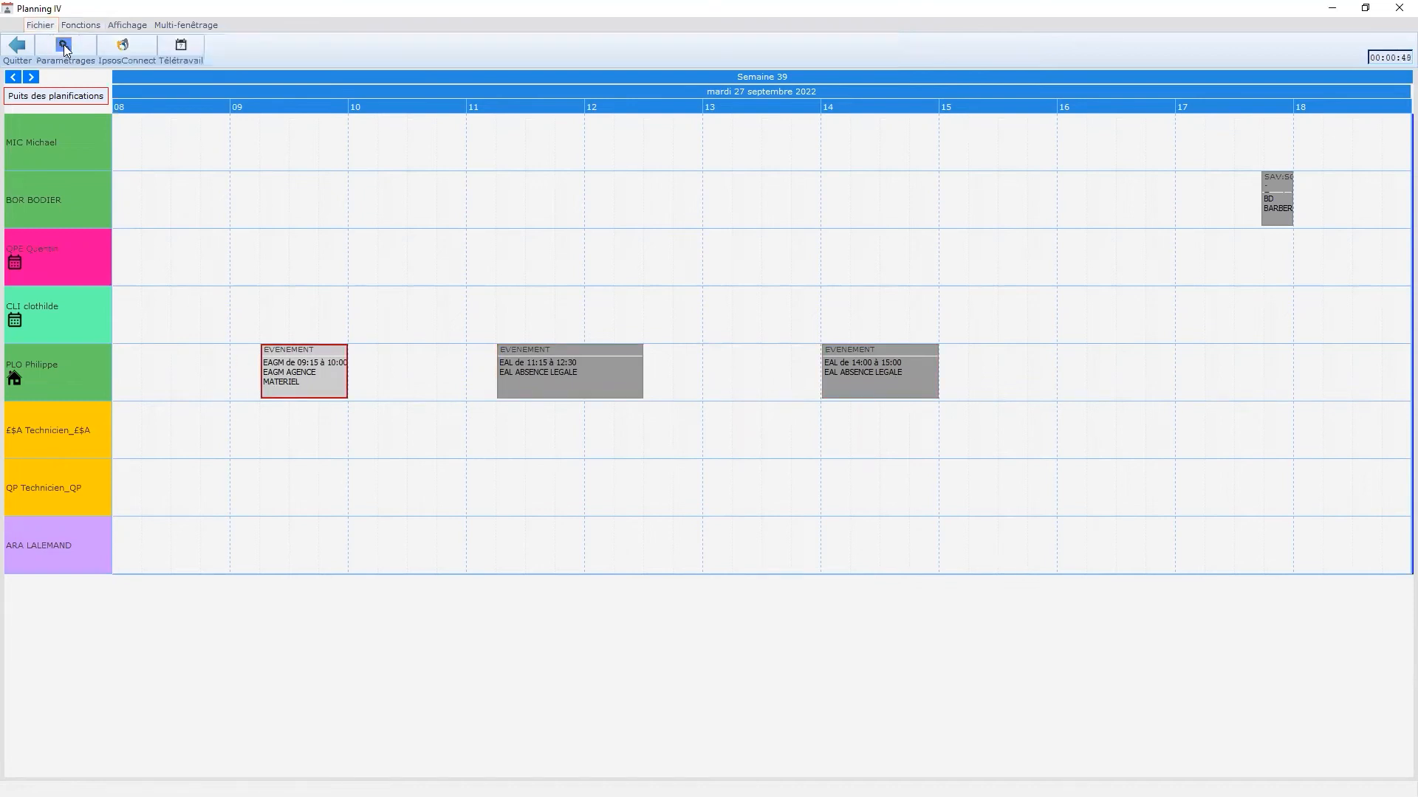
{"action": "left_click", "coordinate": [35, 141]}
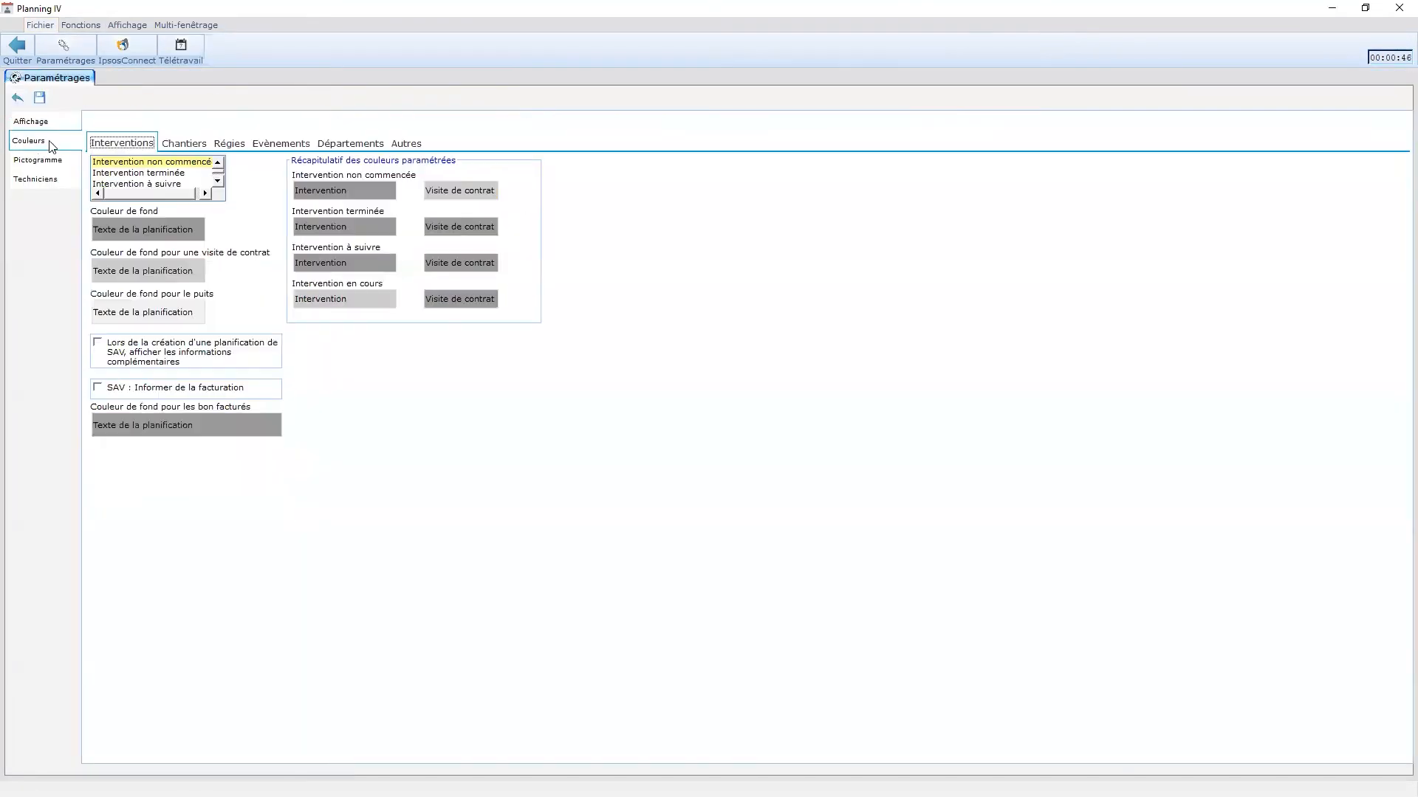
{"action": "left_click", "coordinate": [300, 145]}
{"action": "left_click", "coordinate": [206, 249]}
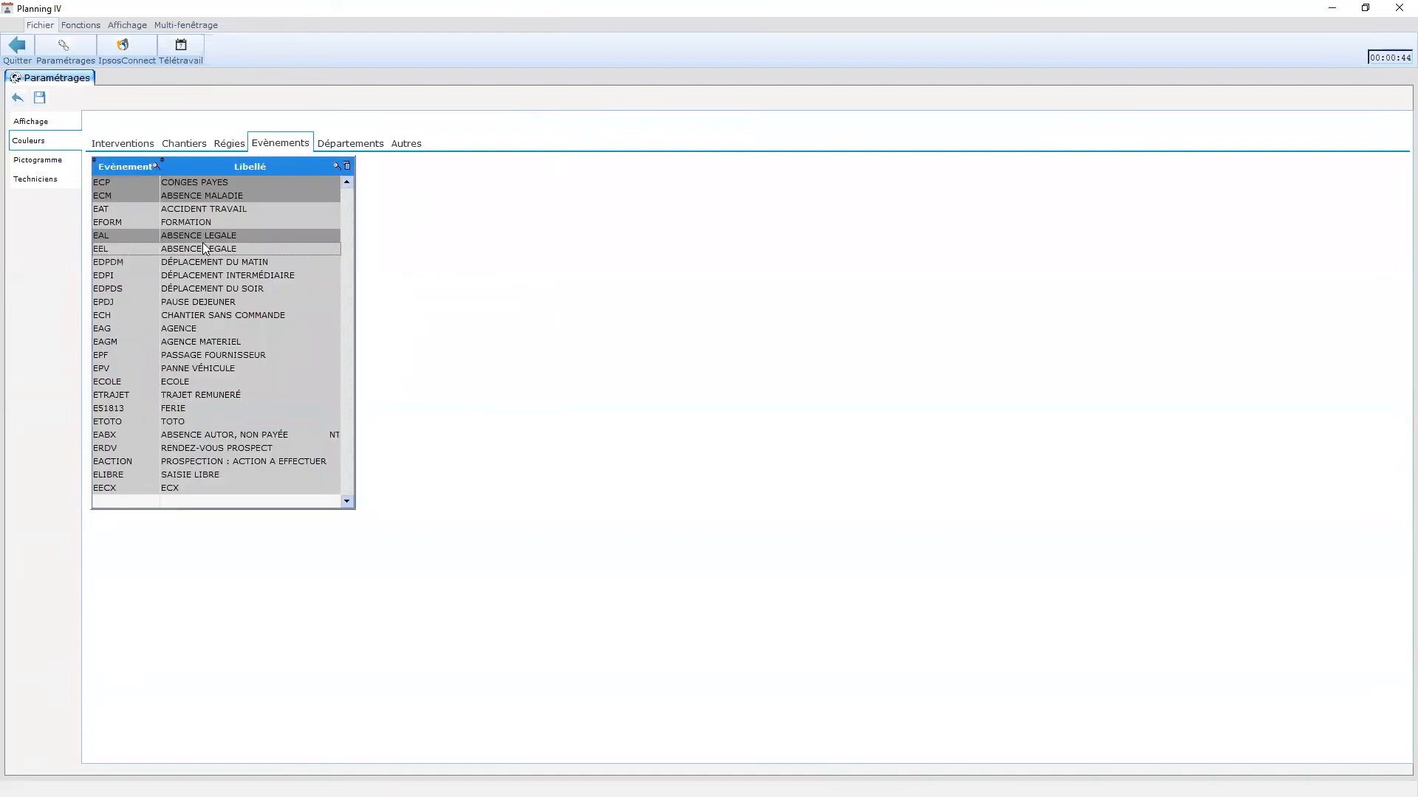
{"action": "double_click", "coordinate": [265, 236]}
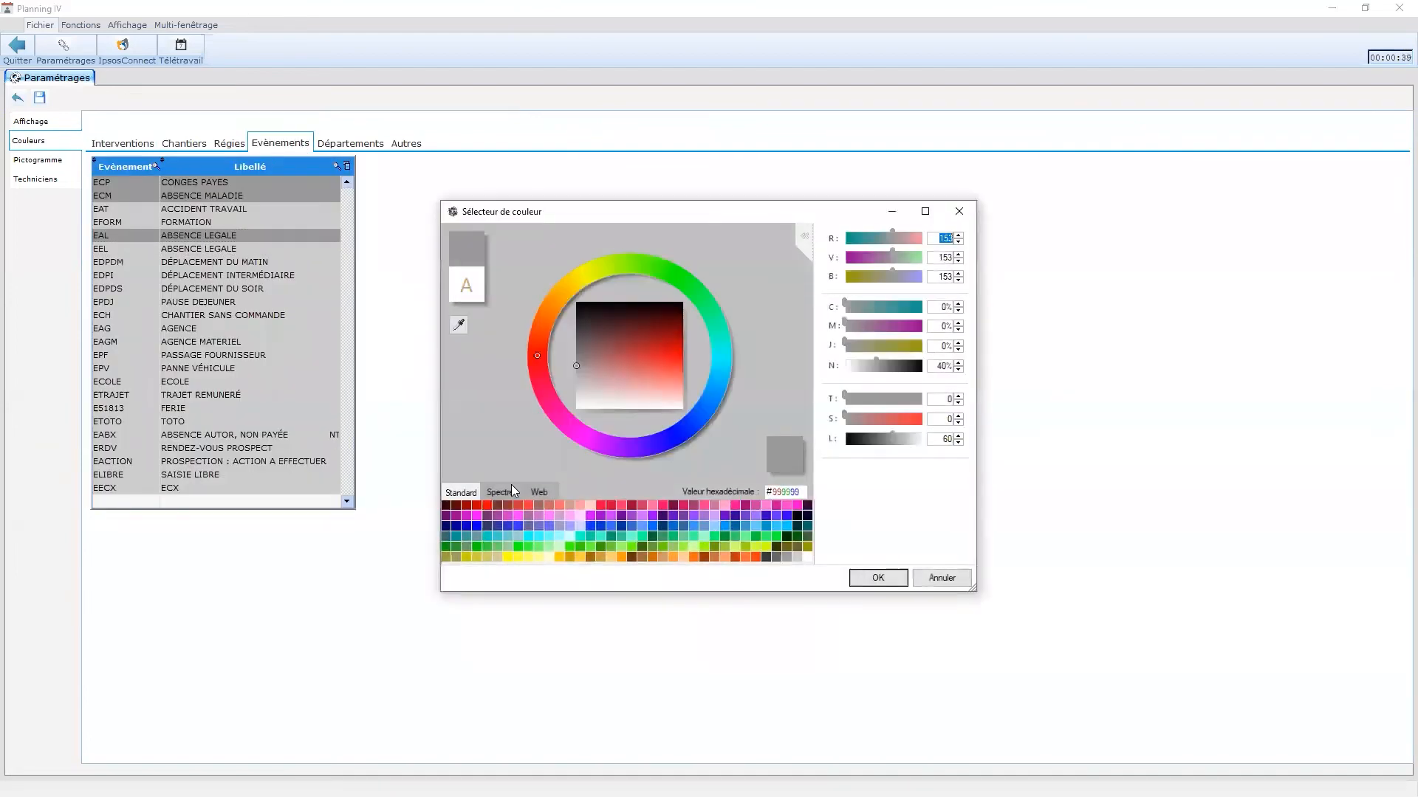
{"action": "left_click", "coordinate": [536, 491]}
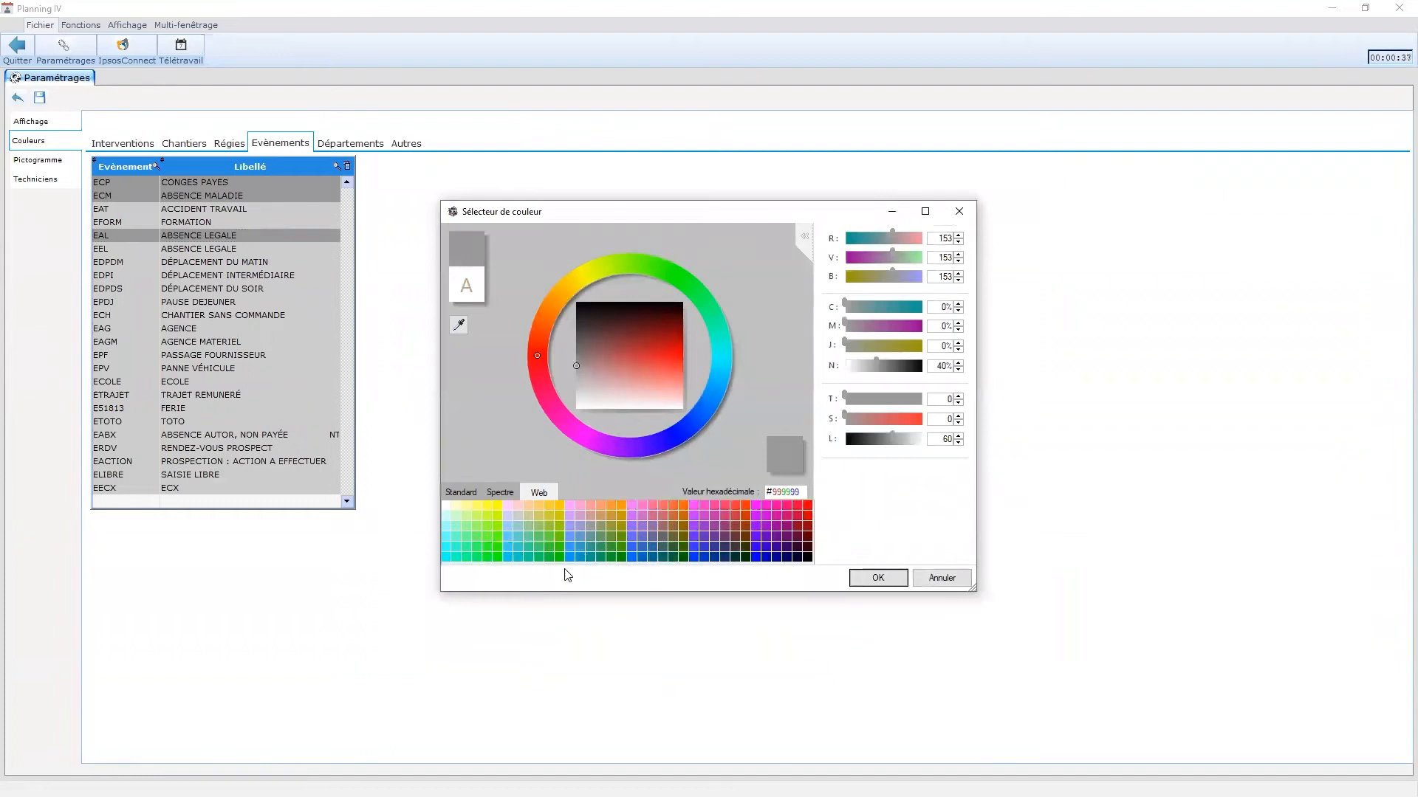
{"action": "left_click", "coordinate": [562, 550]}
{"action": "left_click", "coordinate": [878, 578]}
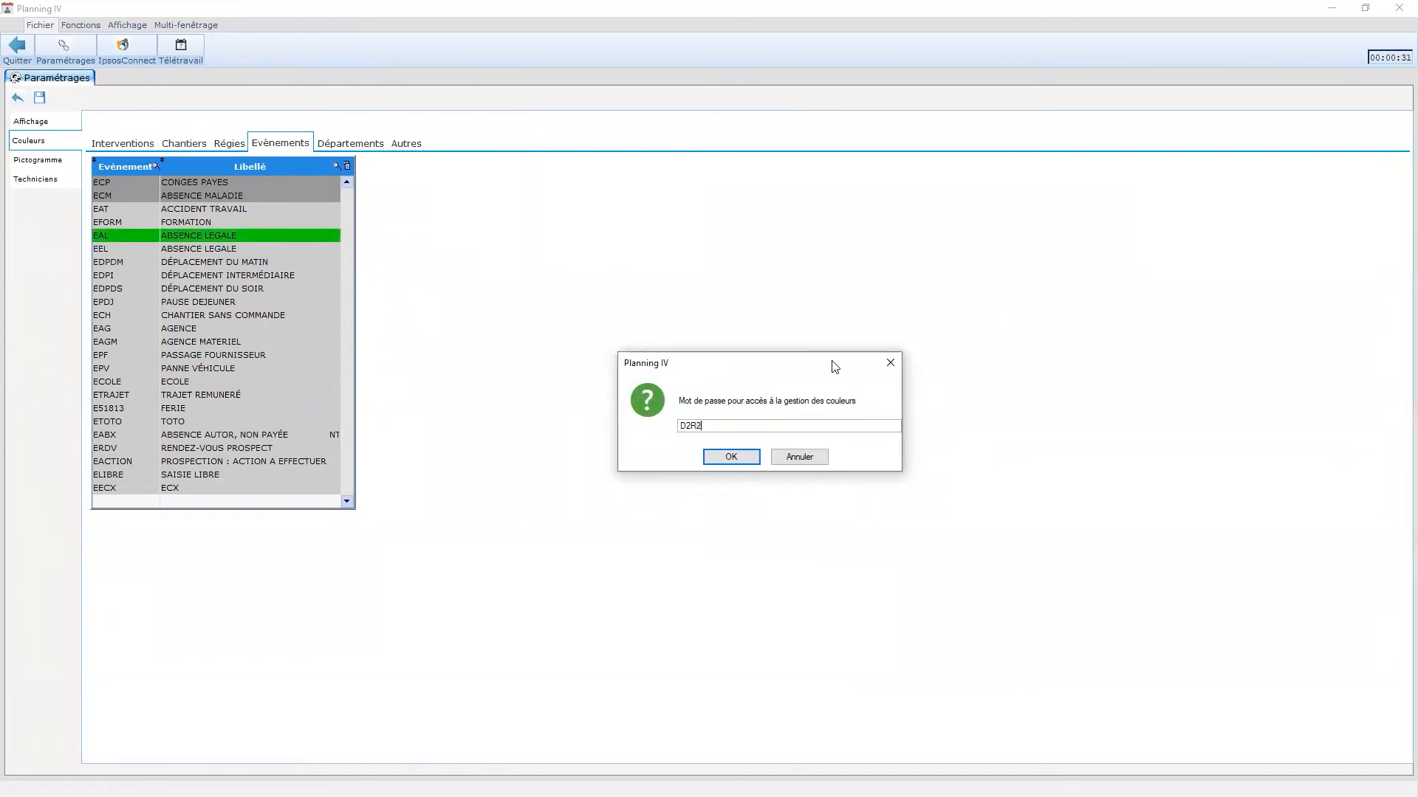
{"action": "key", "text": "Return"}
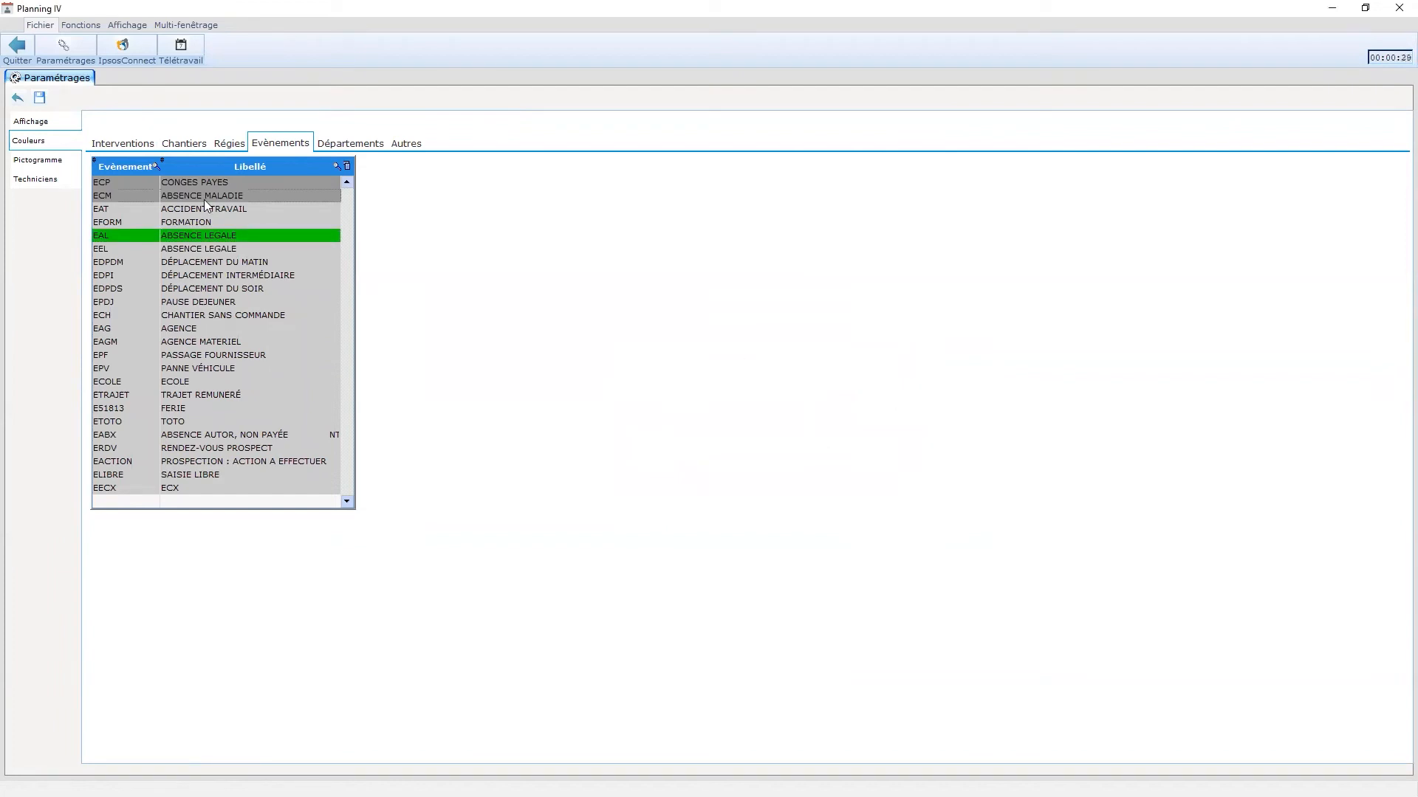
- Colour the ECM event light pink and the ECP event magenta
{"action": "double_click", "coordinate": [204, 198]}
{"action": "left_click", "coordinate": [598, 505]}
{"action": "left_click", "coordinate": [878, 577]}
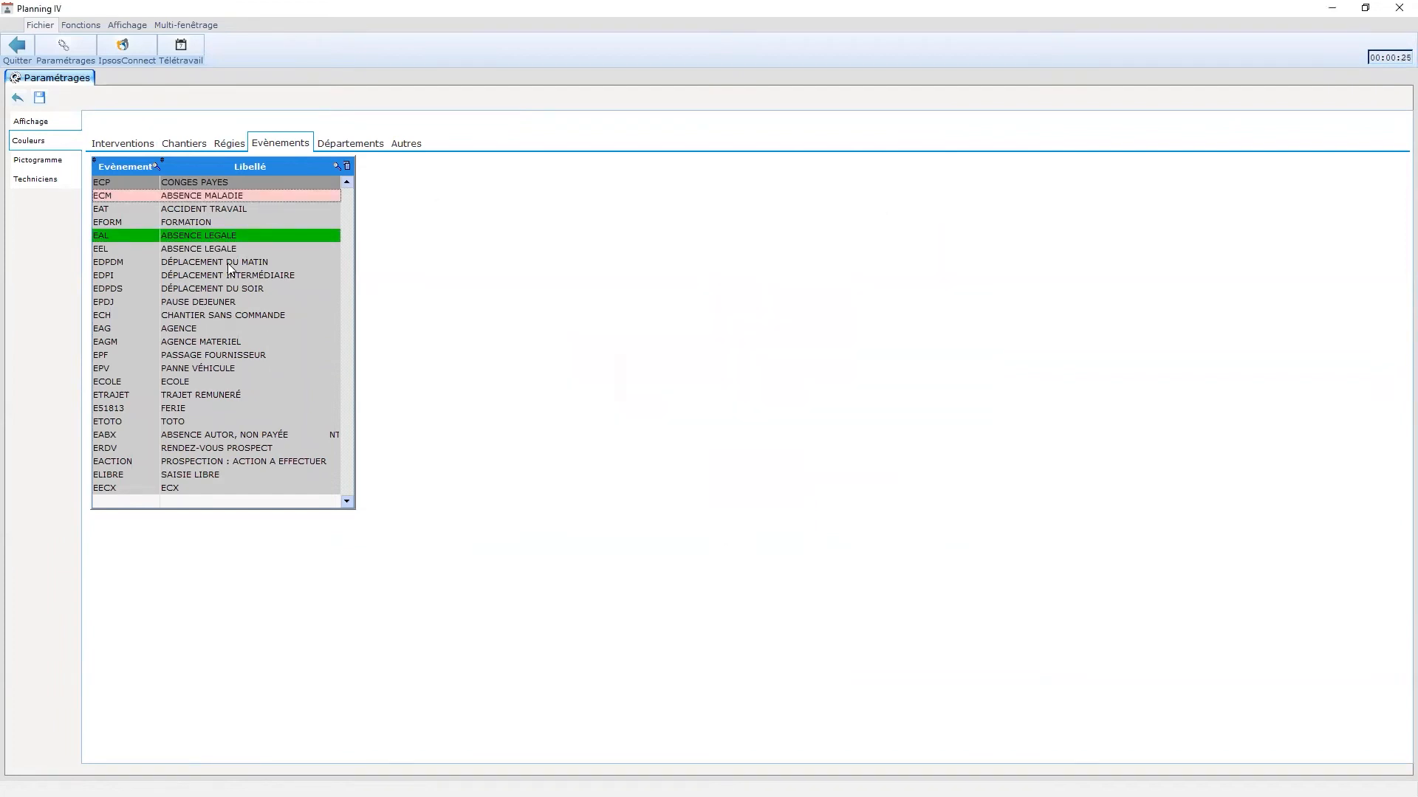
{"action": "double_click", "coordinate": [201, 184]}
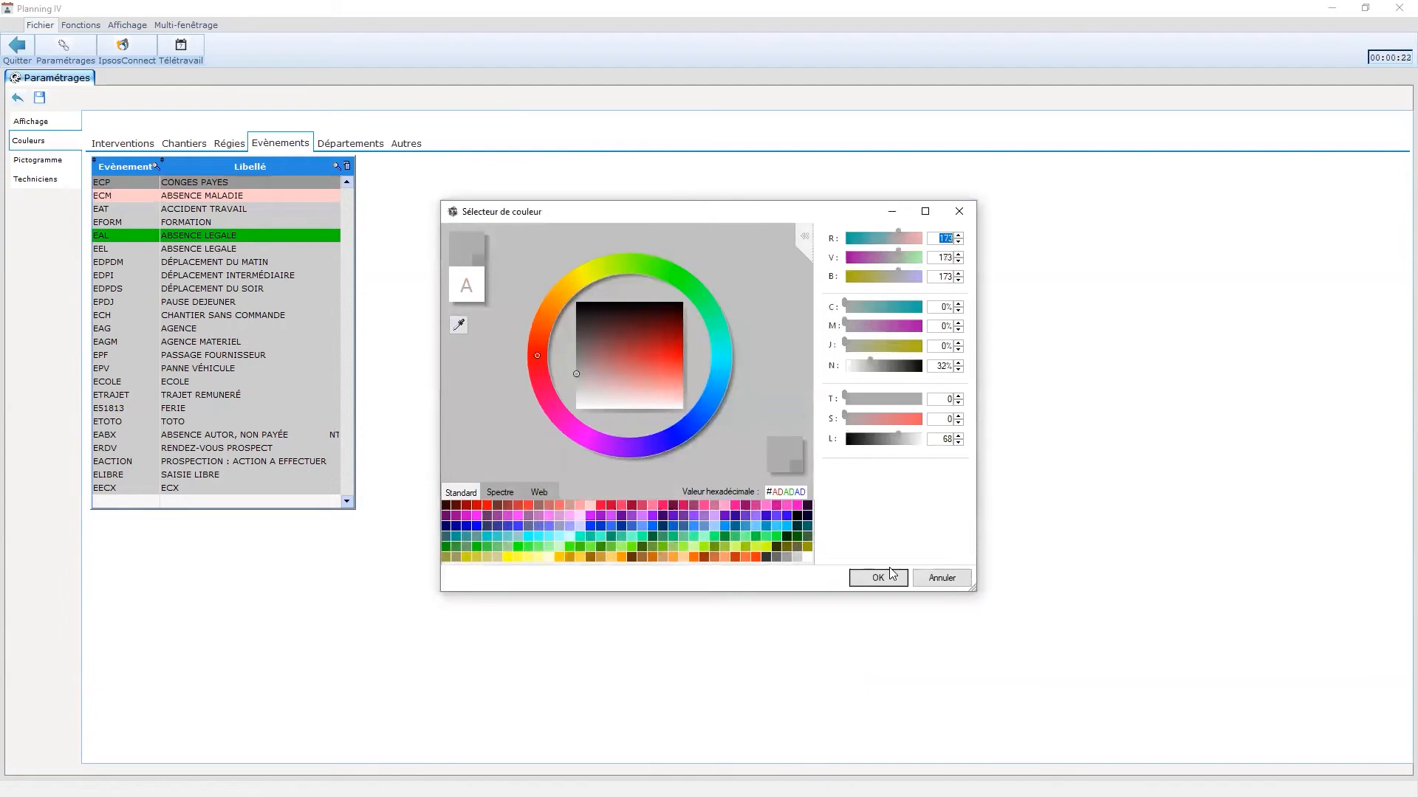
{"action": "left_click", "coordinate": [787, 505]}
{"action": "left_click", "coordinate": [878, 577]}
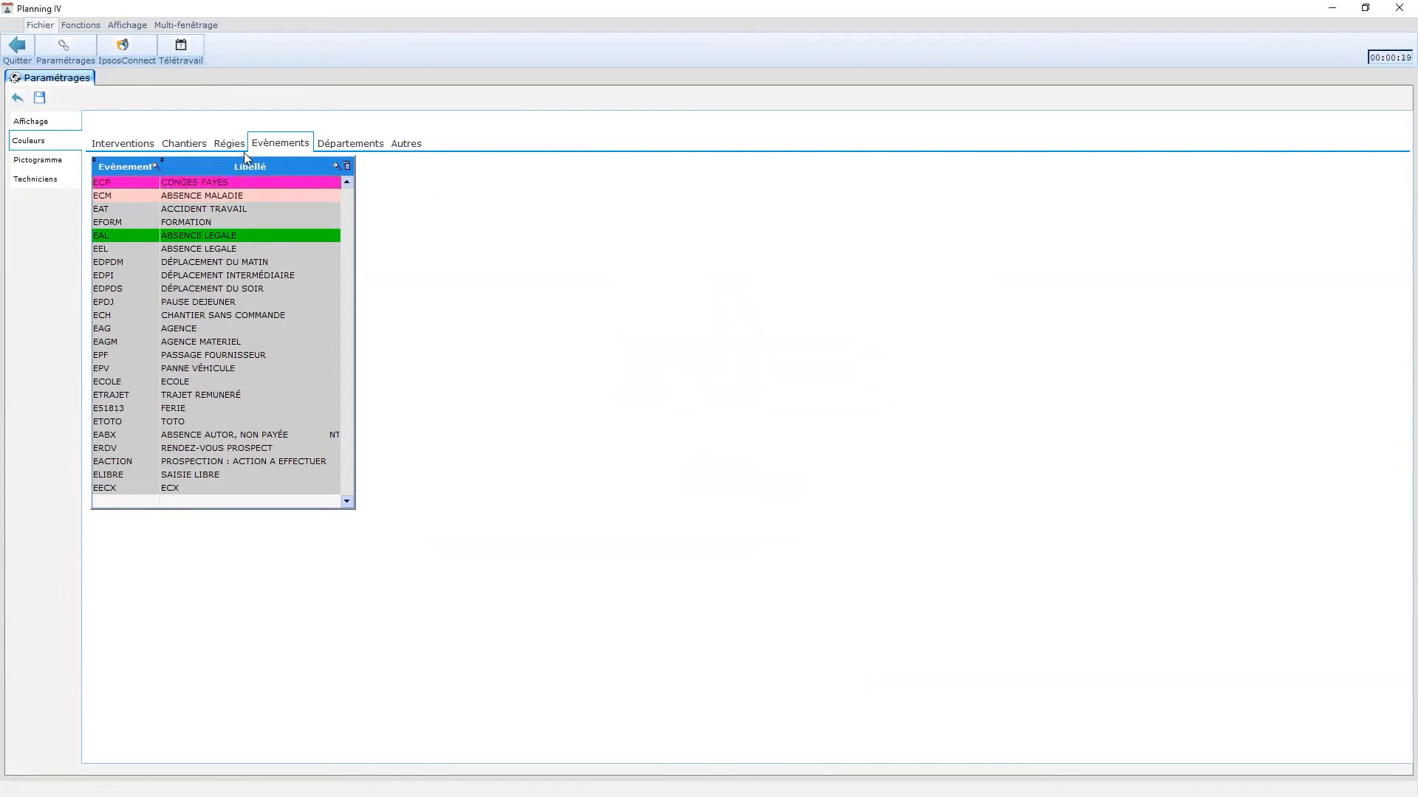
{"action": "left_click", "coordinate": [127, 145]}
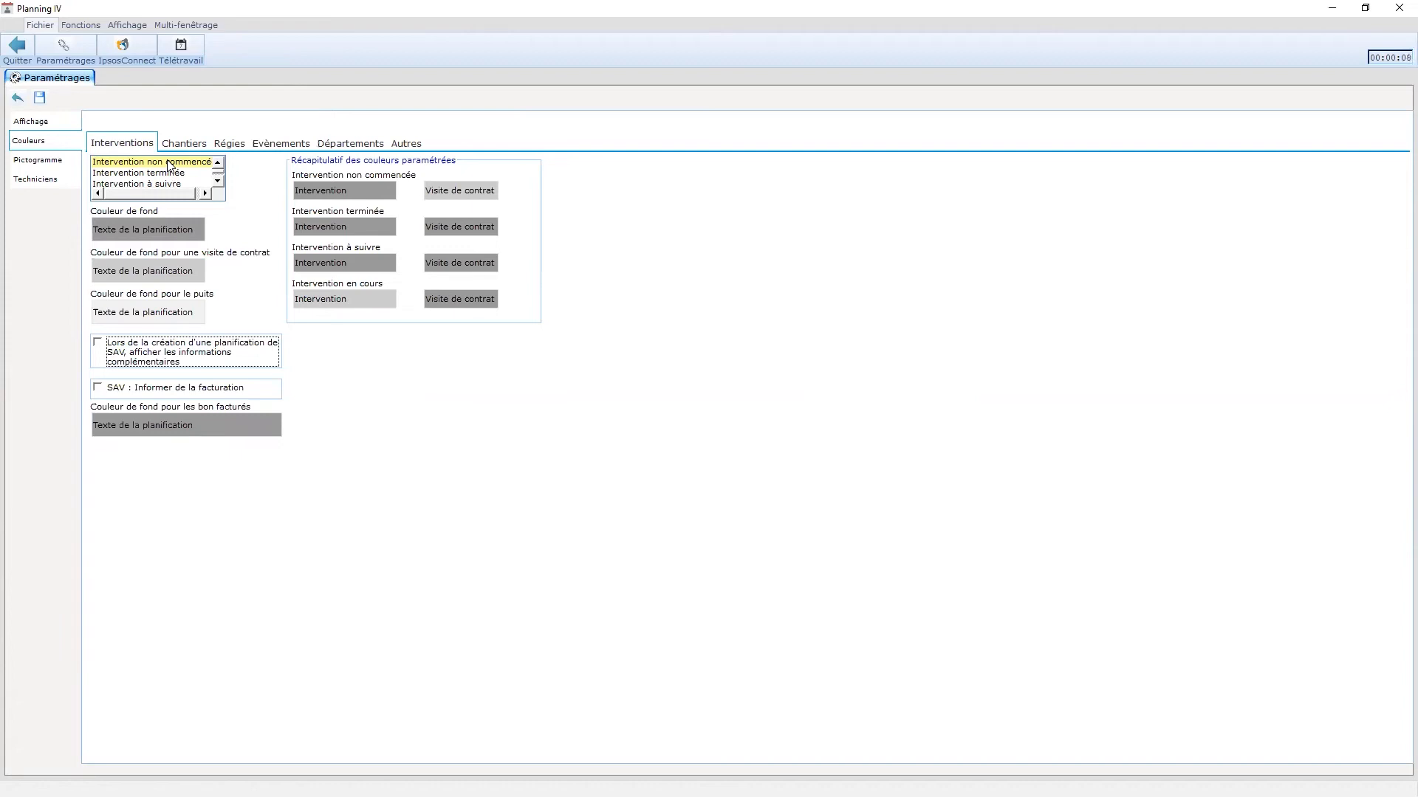
- For not-started interventions, set a pink background, orange contract visits and a pink puits colour
{"action": "left_click", "coordinate": [195, 164]}
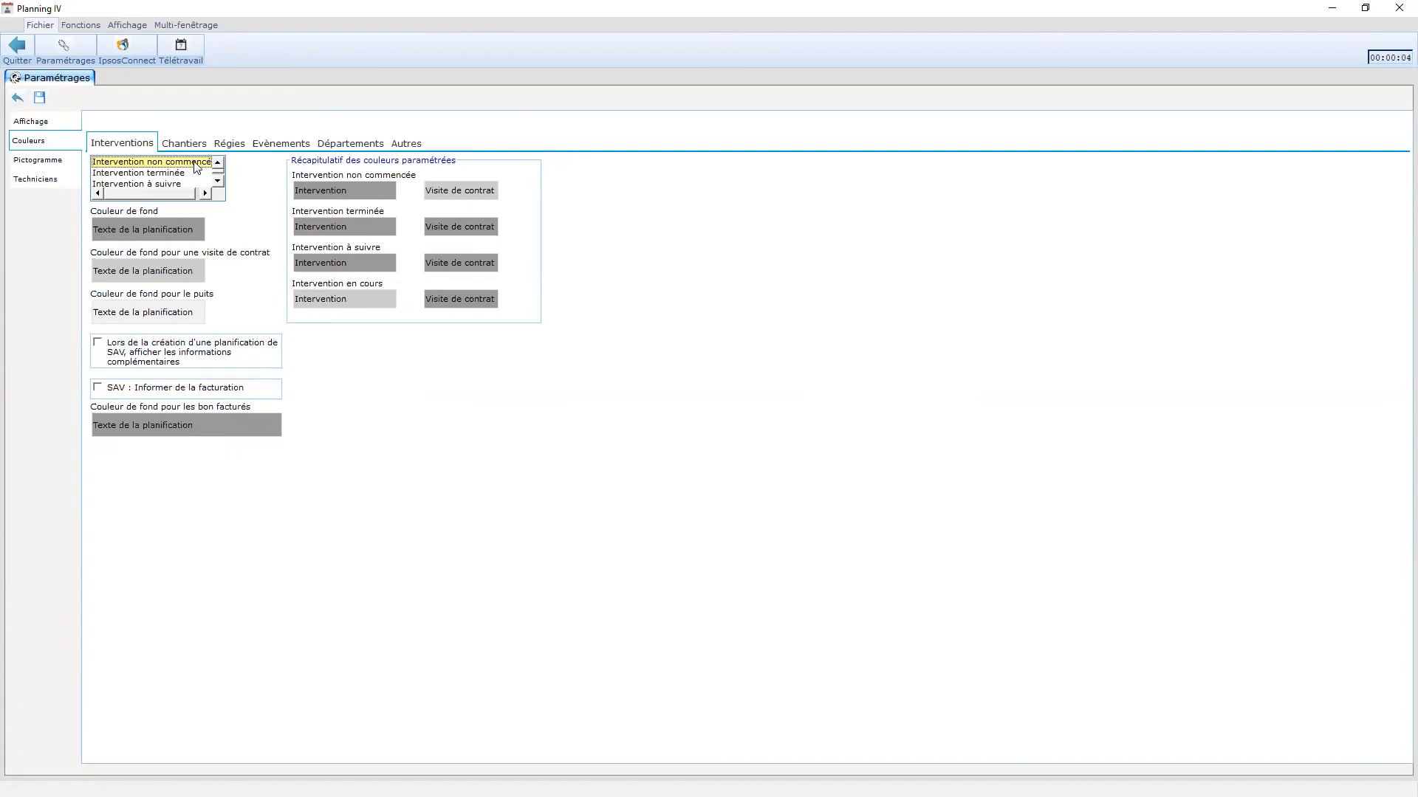
{"action": "left_click", "coordinate": [166, 229]}
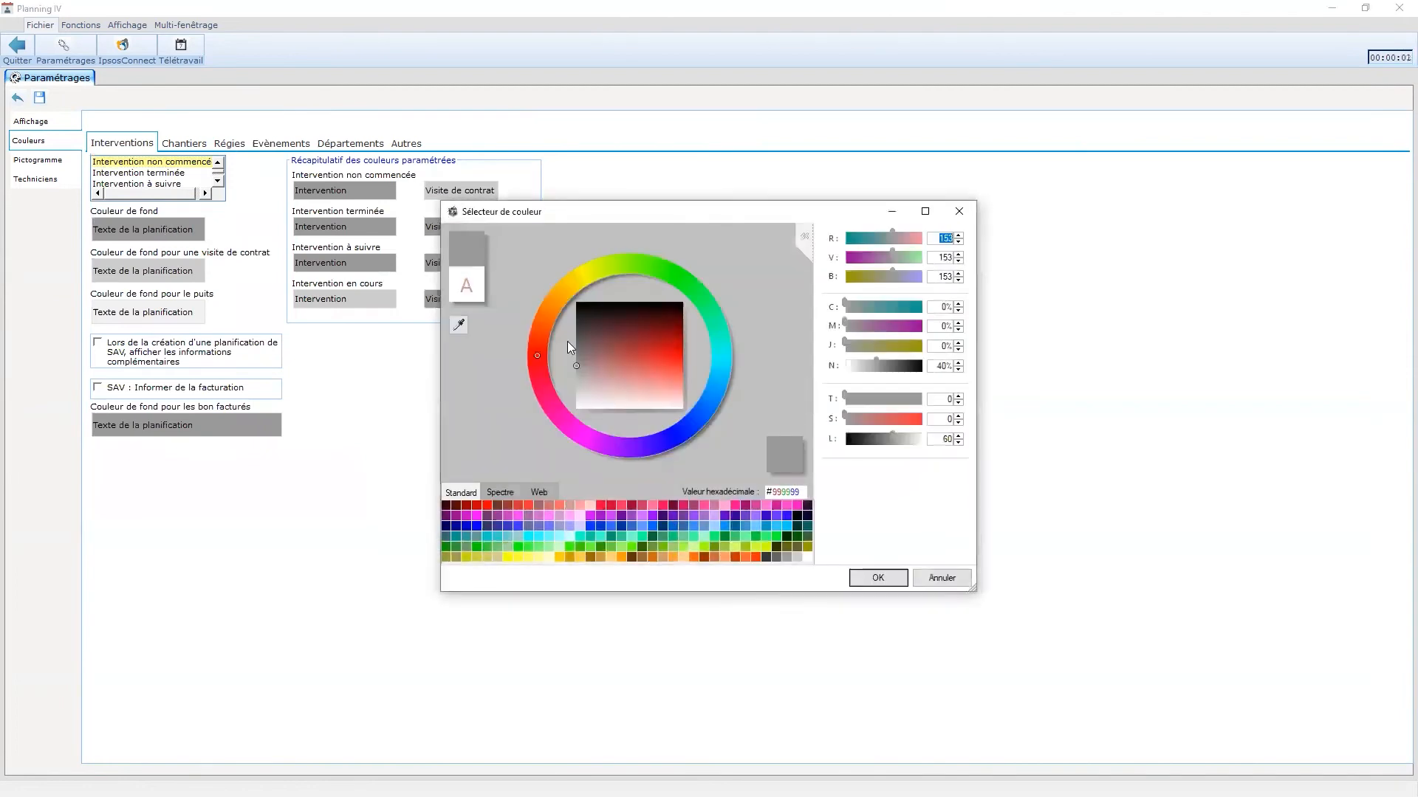
{"action": "left_click", "coordinate": [545, 493]}
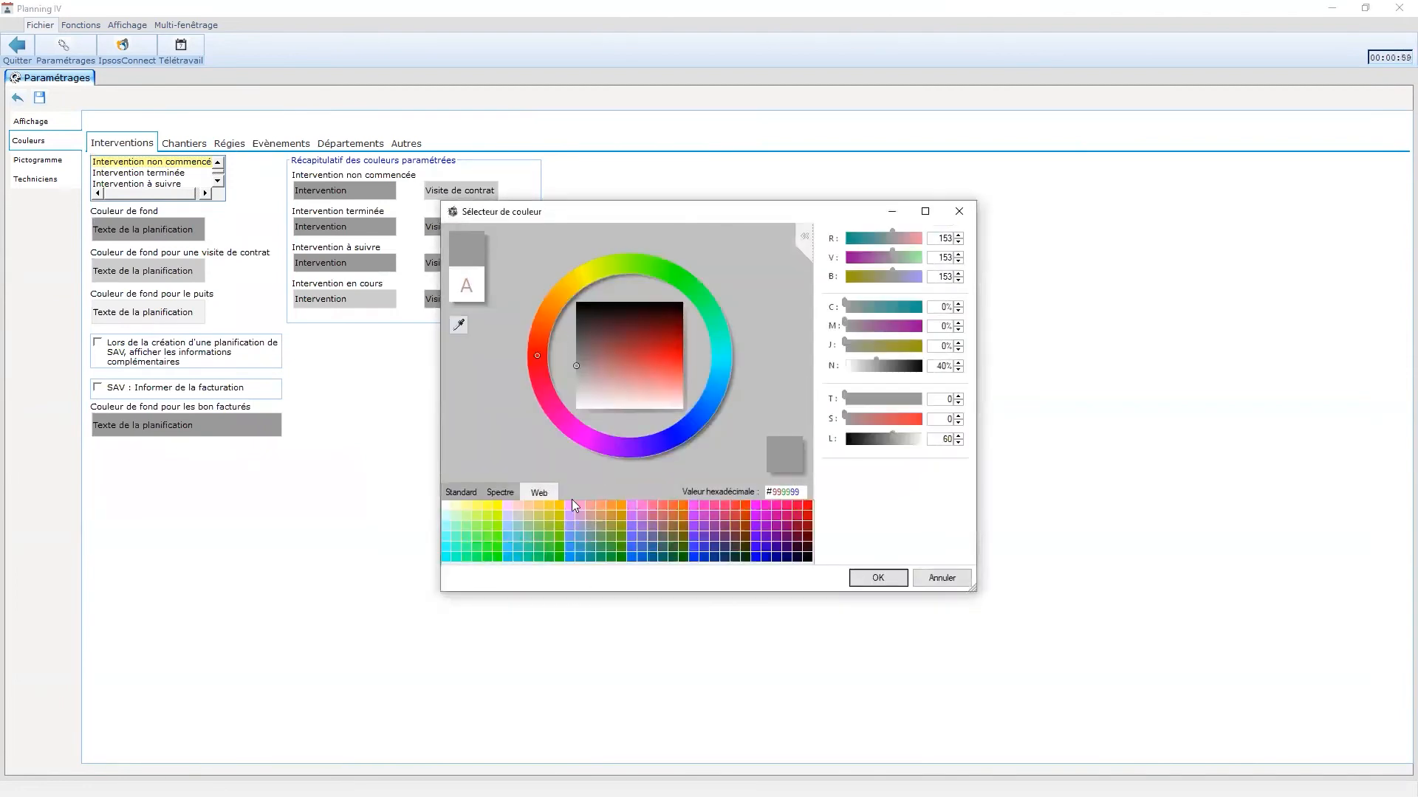
{"action": "left_click", "coordinate": [576, 505]}
{"action": "left_click", "coordinate": [876, 578]}
{"action": "left_click", "coordinate": [158, 272]}
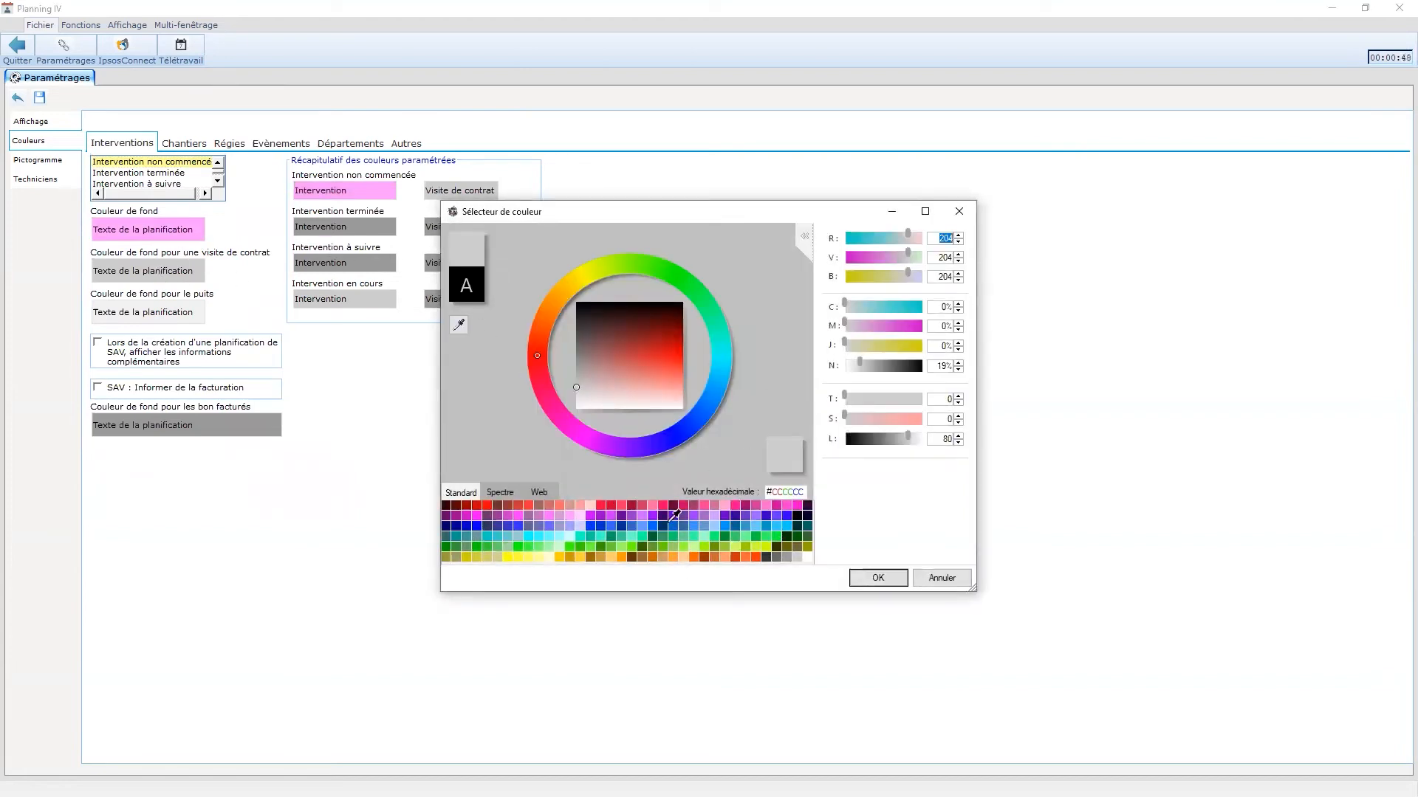
{"action": "left_click", "coordinate": [539, 492]}
{"action": "left_click", "coordinate": [555, 506]}
{"action": "left_click", "coordinate": [877, 577]}
{"action": "left_click", "coordinate": [132, 311]}
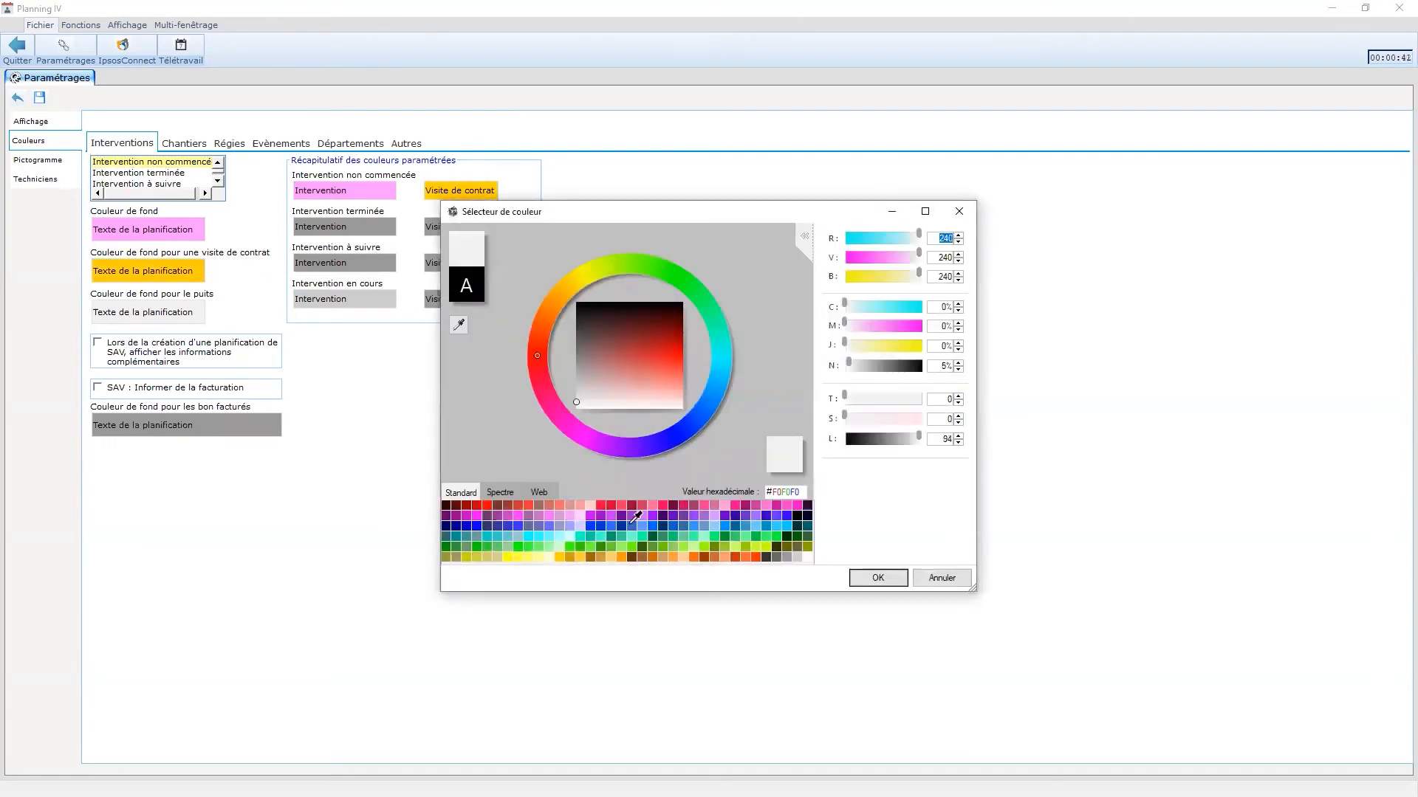
{"action": "left_click", "coordinate": [543, 492]}
{"action": "left_click", "coordinate": [577, 506]}
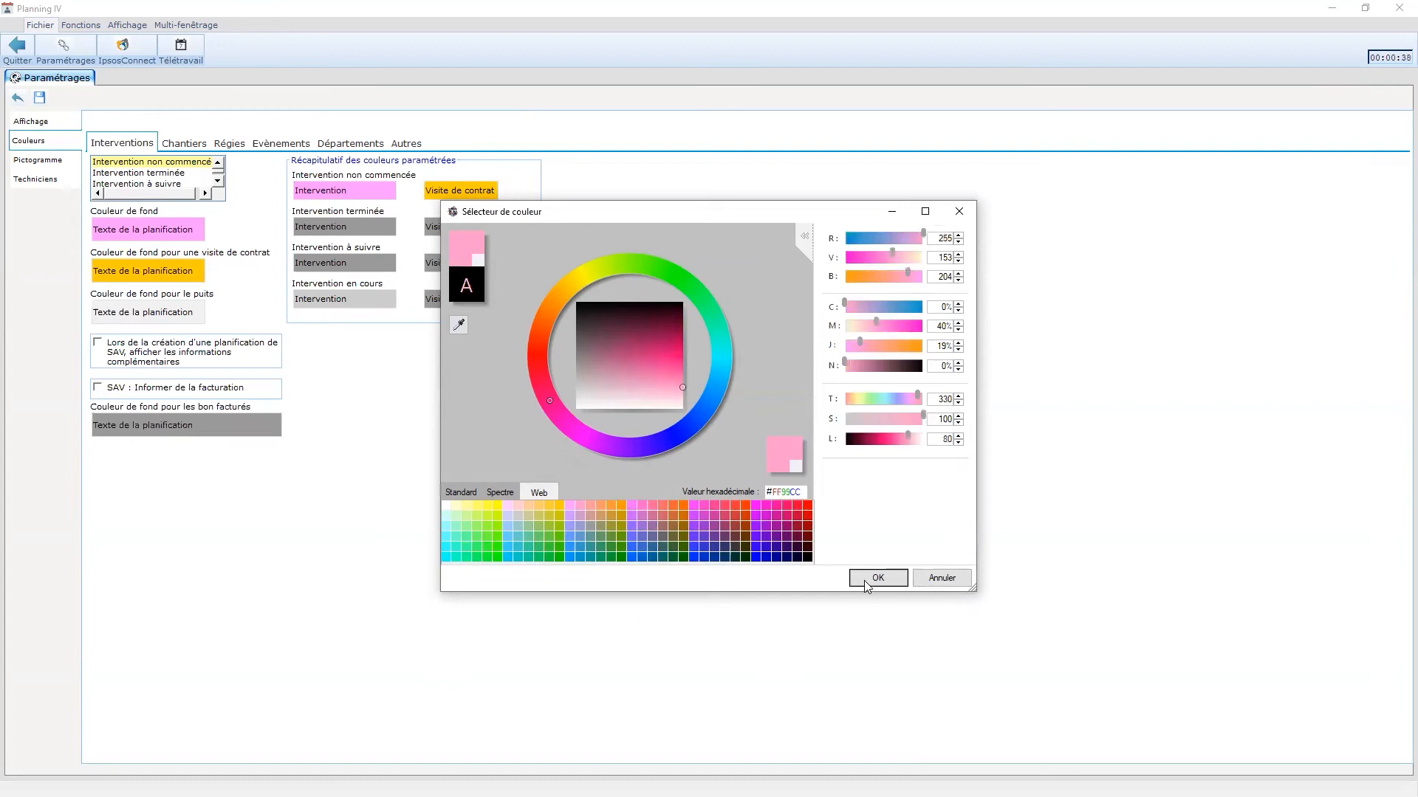
{"action": "left_click", "coordinate": [877, 577]}
- Set completed interventions to purple and follow-up interventions to #CCFF00 yellow-green
{"action": "left_click", "coordinate": [118, 175]}
{"action": "left_click", "coordinate": [132, 229]}
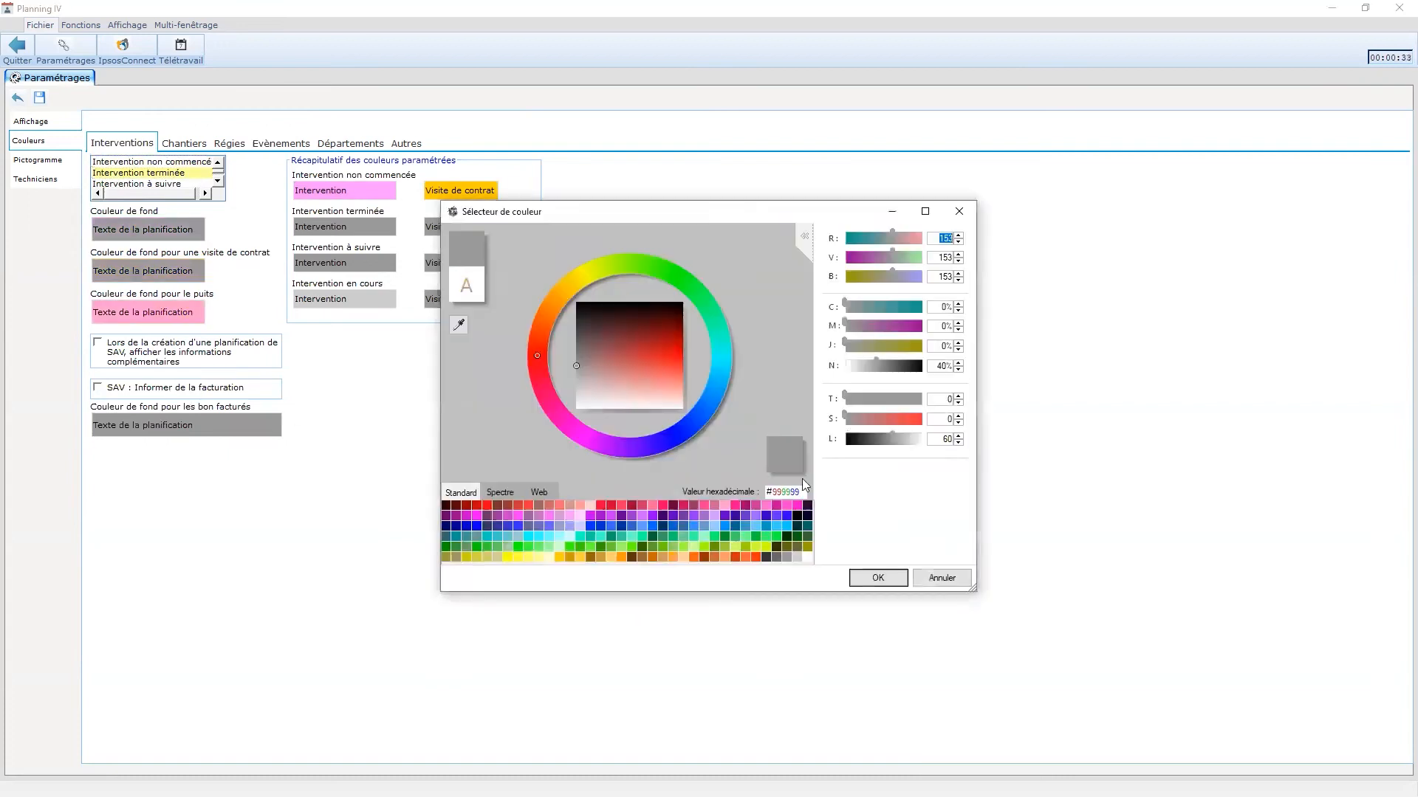
{"action": "left_click", "coordinate": [539, 493]}
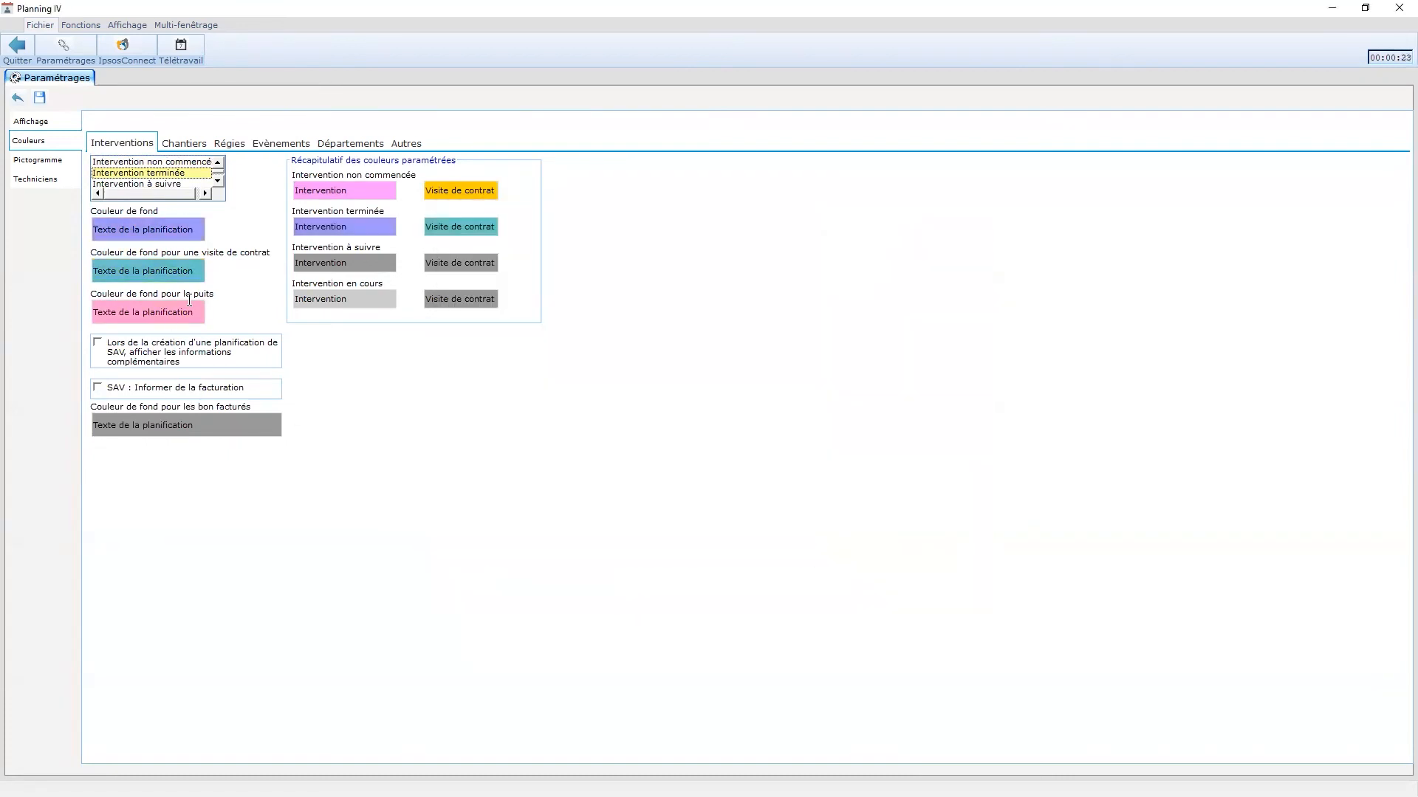
{"action": "key", "text": "Down"}
{"action": "left_click", "coordinate": [172, 234]}
{"action": "left_click", "coordinate": [539, 493]}
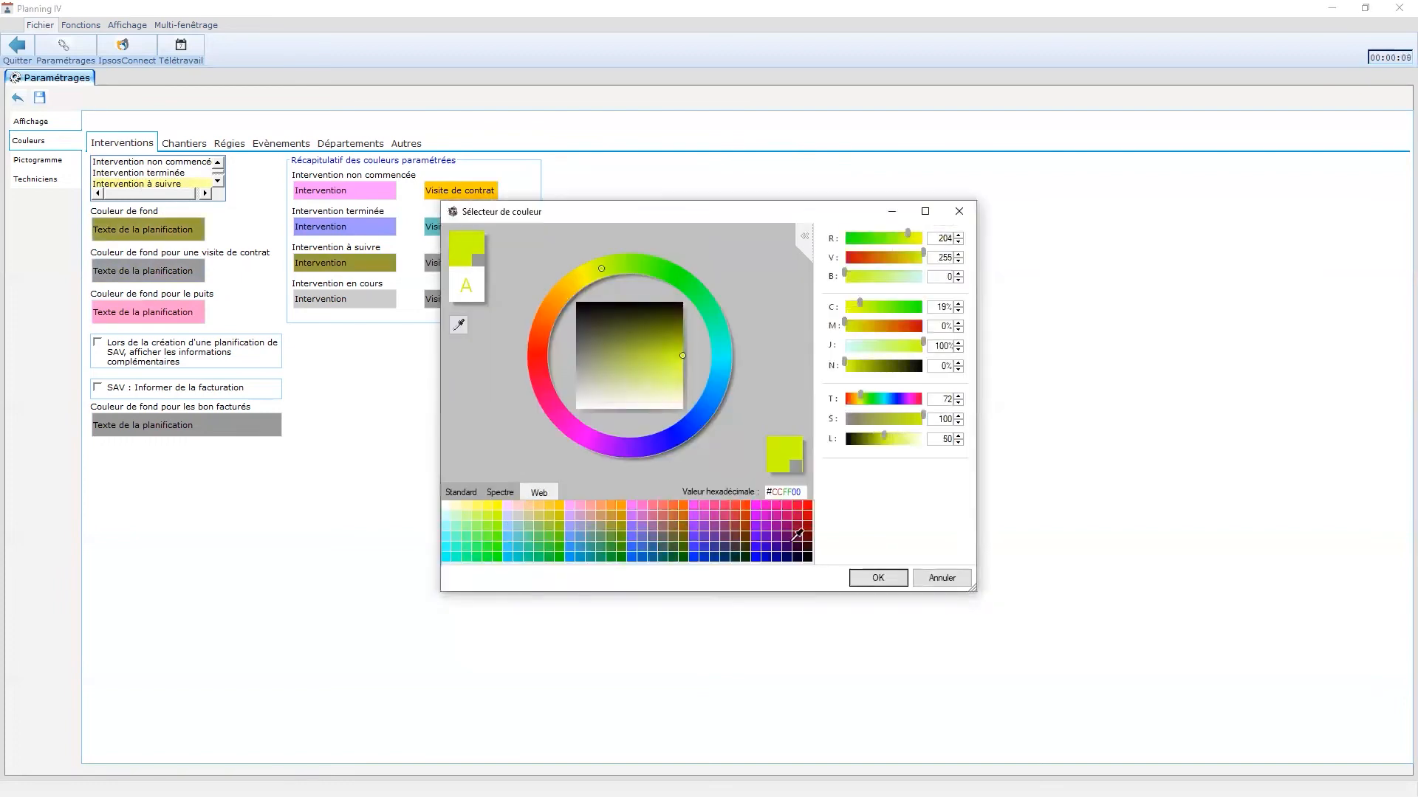
{"action": "key", "text": "Down"}
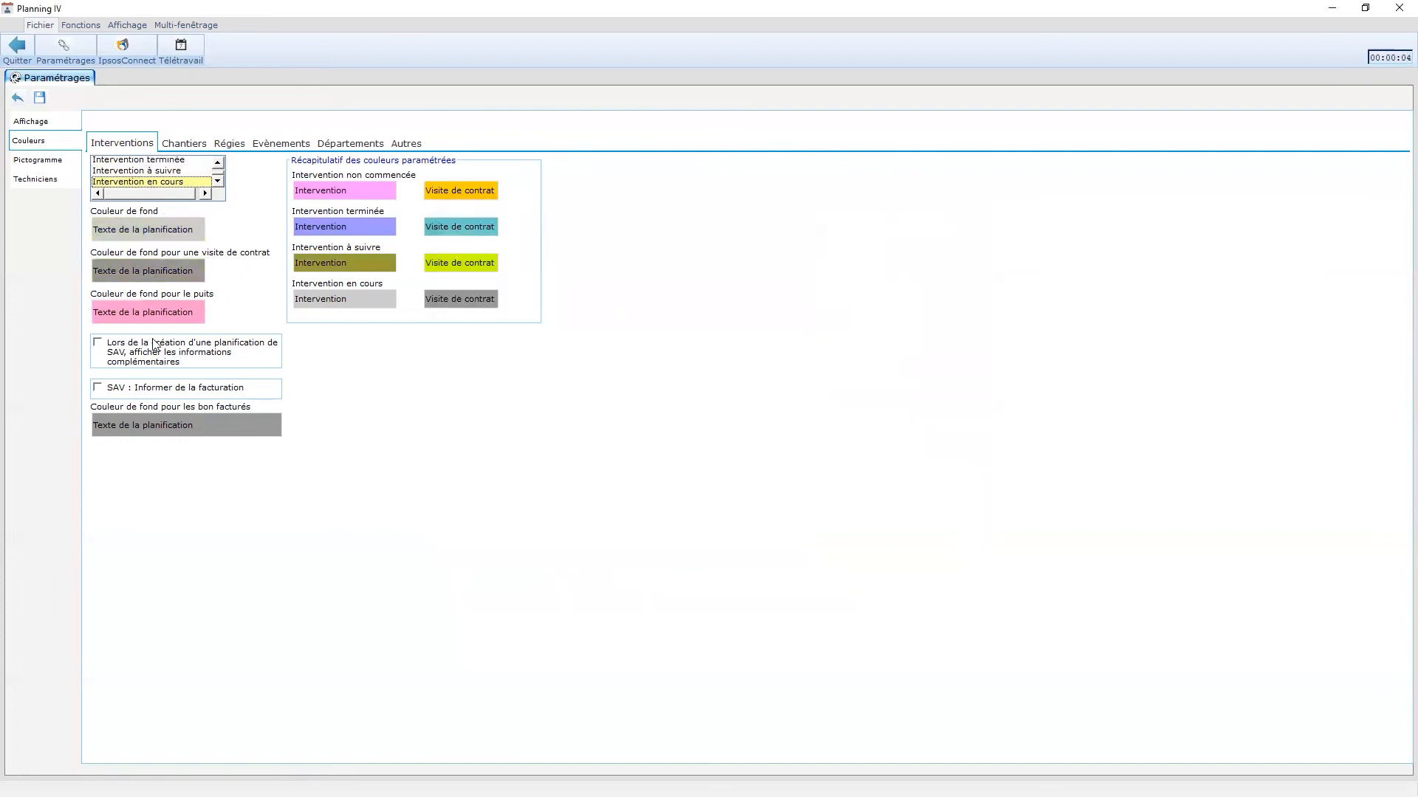
- Make in-progress interventions light yellow with green contract visits
{"action": "left_click", "coordinate": [148, 230]}
{"action": "left_click", "coordinate": [539, 493]}
{"action": "left_click", "coordinate": [801, 557]}
{"action": "left_click", "coordinate": [877, 577]}
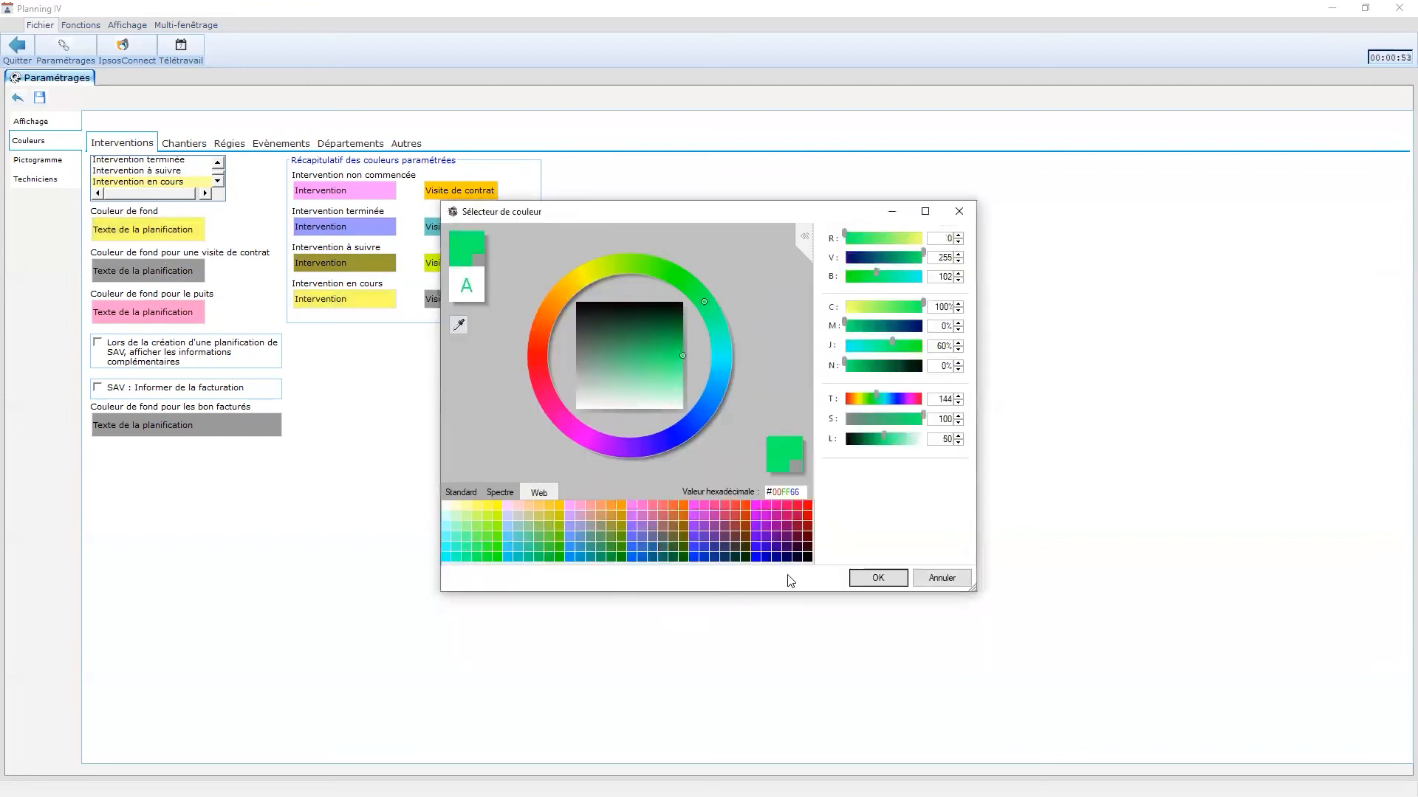
{"action": "left_click", "coordinate": [877, 578]}
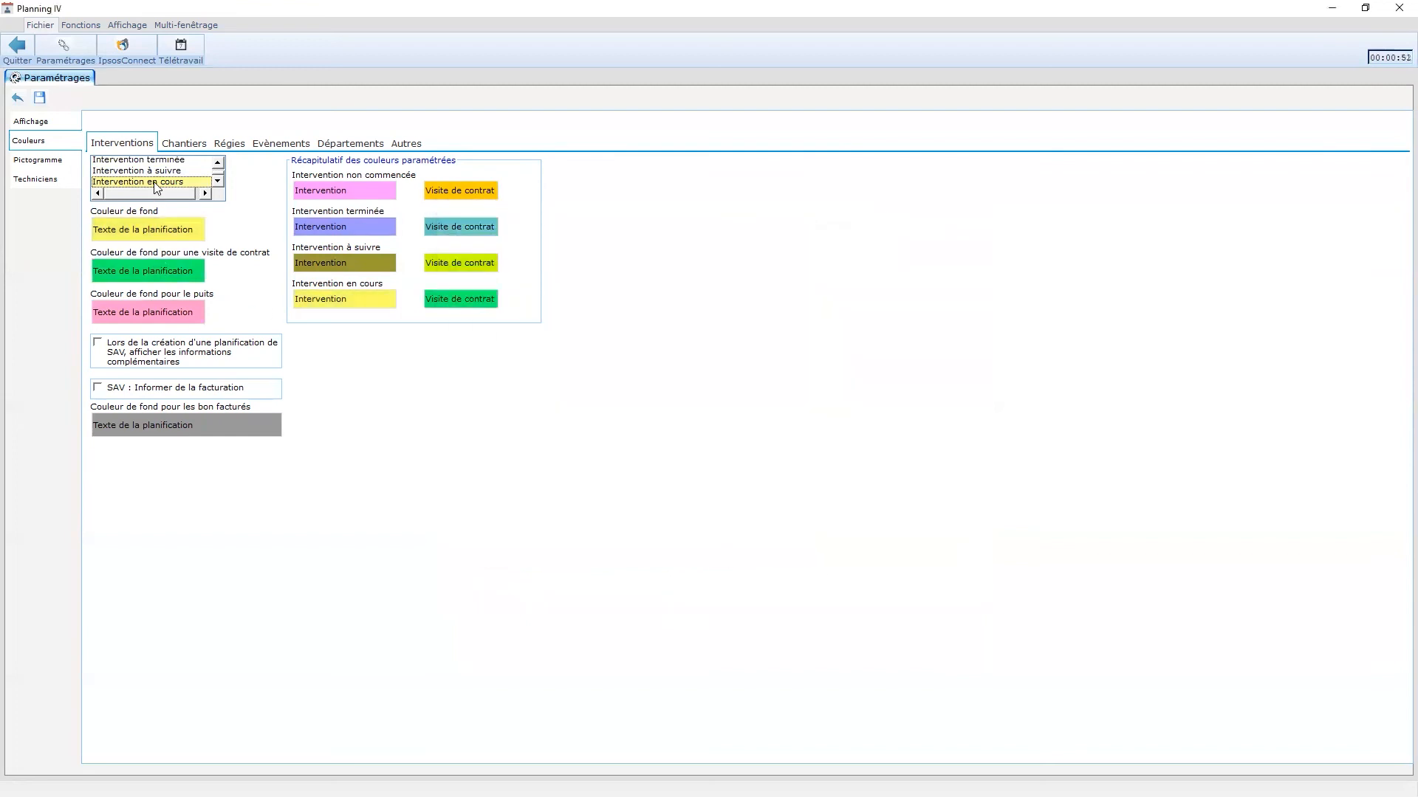
{"action": "left_click", "coordinate": [185, 147]}
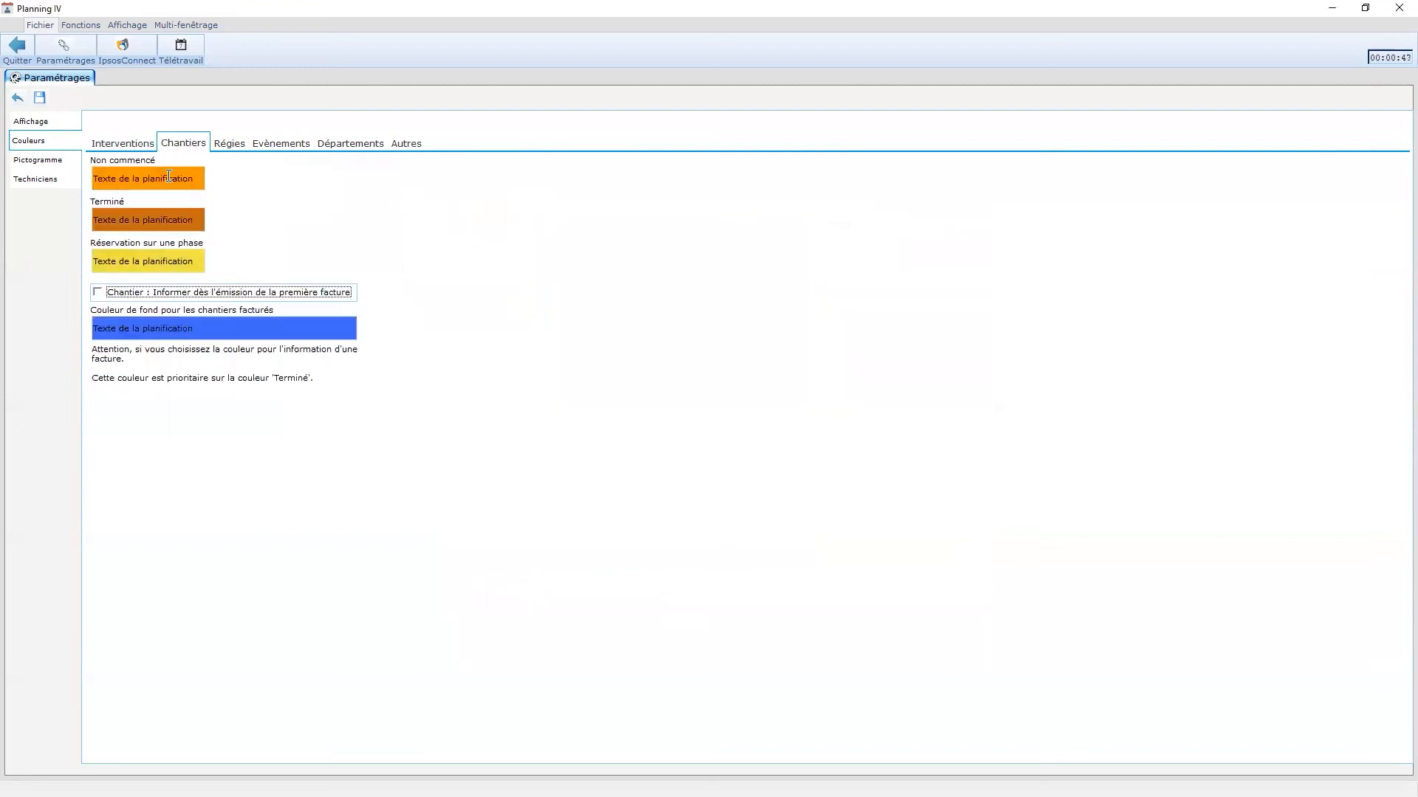
- Look through the Régies, event and department colour lists, then show the other background colours
{"action": "left_click", "coordinate": [235, 147]}
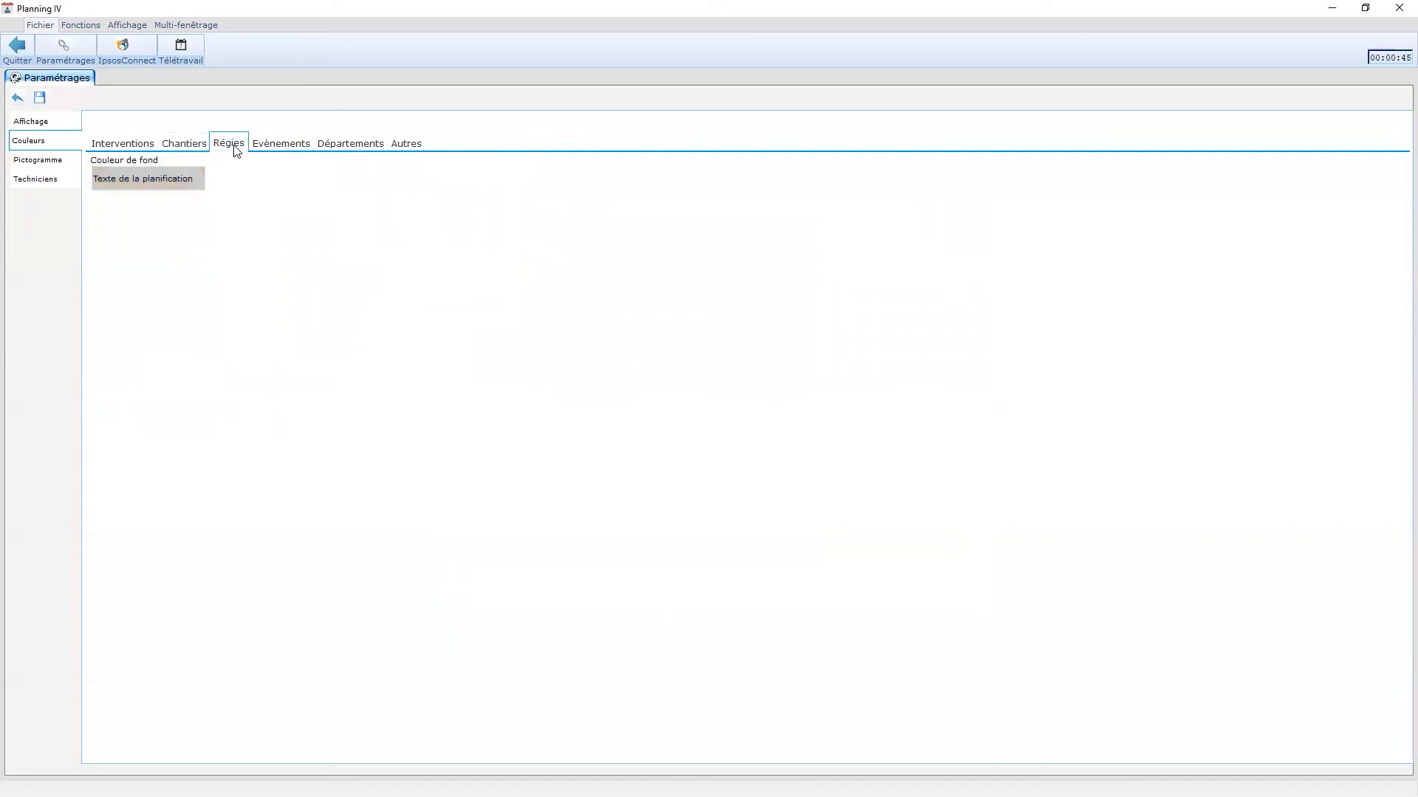
{"action": "left_click", "coordinate": [264, 142]}
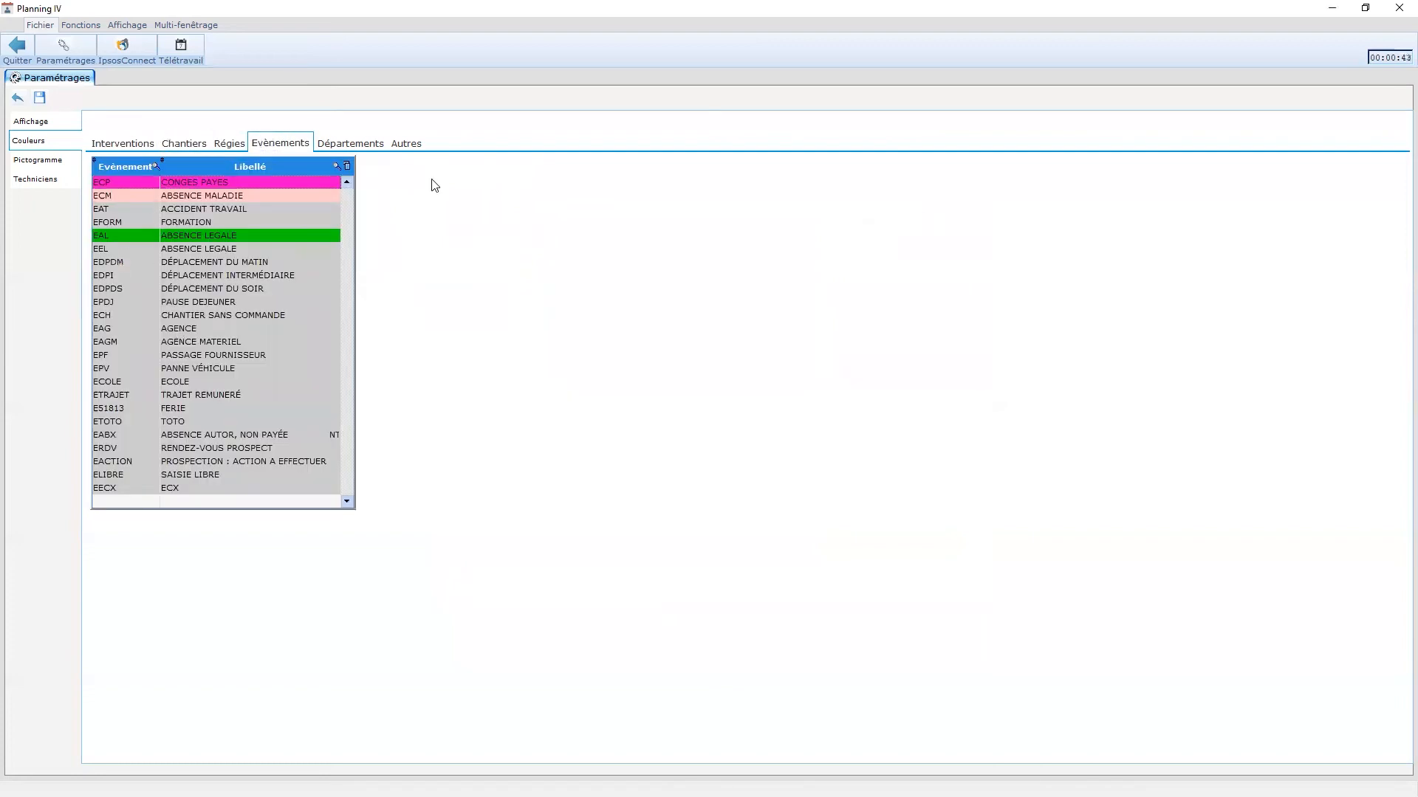
{"action": "left_click", "coordinate": [362, 147]}
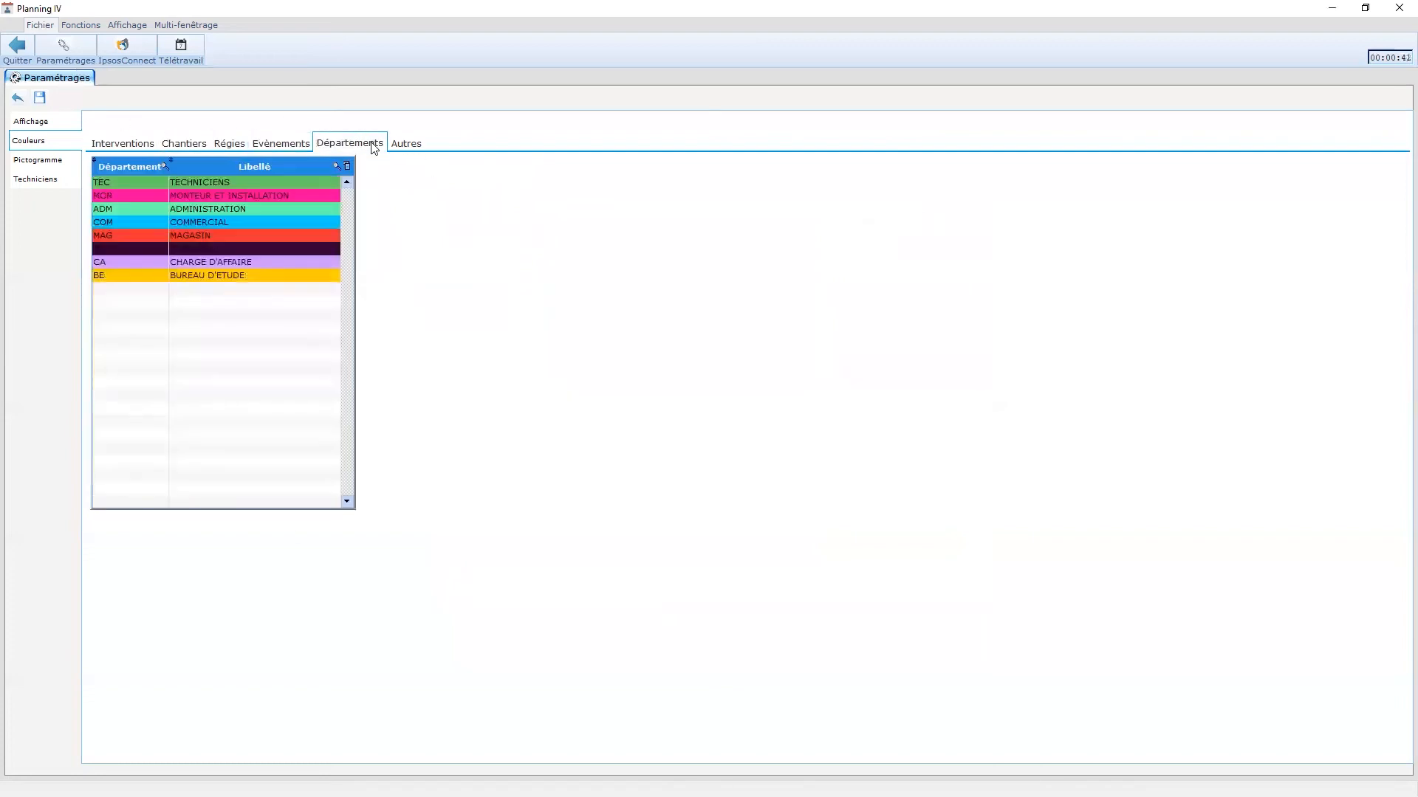
{"action": "left_click", "coordinate": [400, 146]}
- Set Astreinte to orange and Technicien sorti to red-orange #FF3300 from the Web palette
{"action": "left_click", "coordinate": [197, 181]}
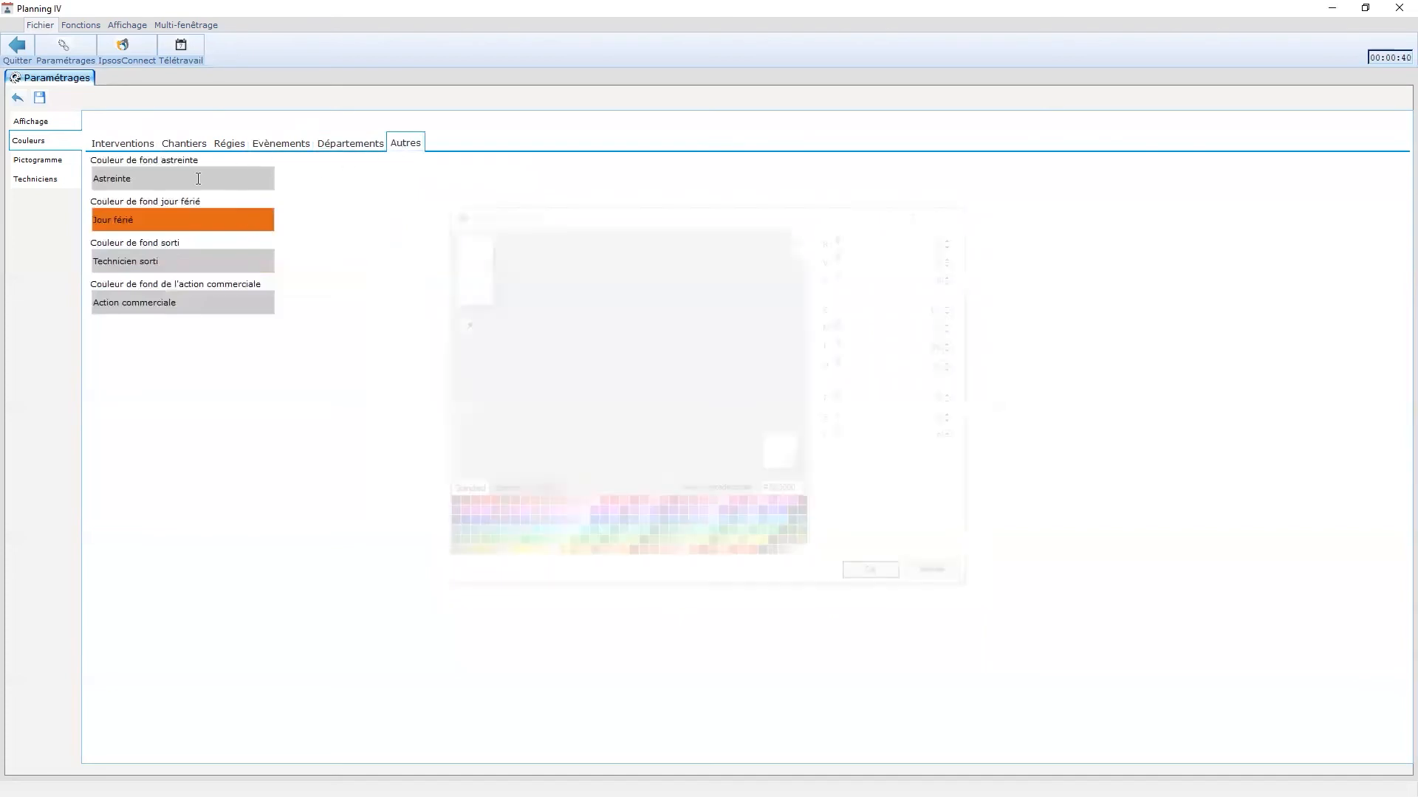
{"action": "left_click", "coordinate": [546, 487]}
{"action": "left_click", "coordinate": [615, 508]}
{"action": "left_click", "coordinate": [893, 583]}
{"action": "left_click", "coordinate": [205, 266]}
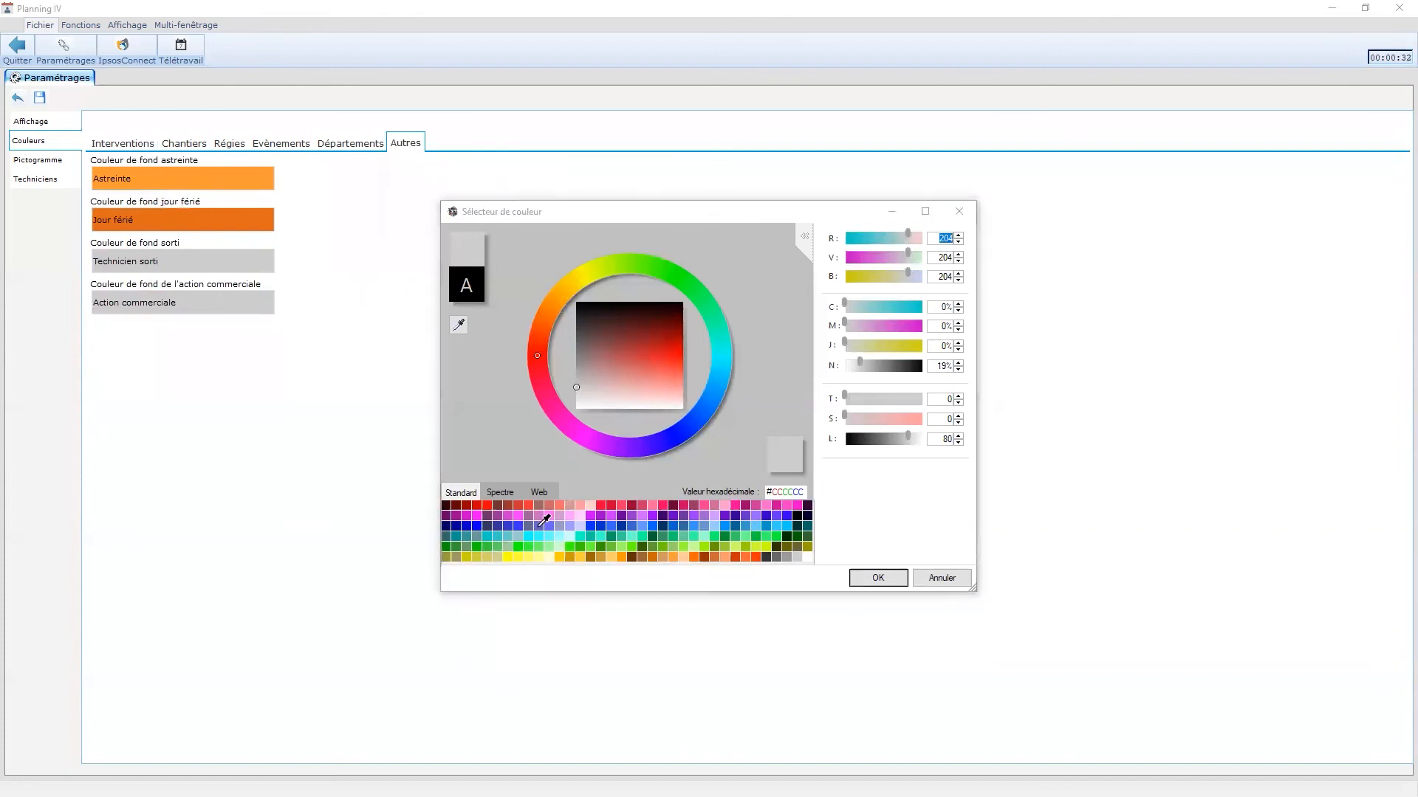
{"action": "left_click", "coordinate": [539, 492]}
{"action": "left_click", "coordinate": [747, 505]}
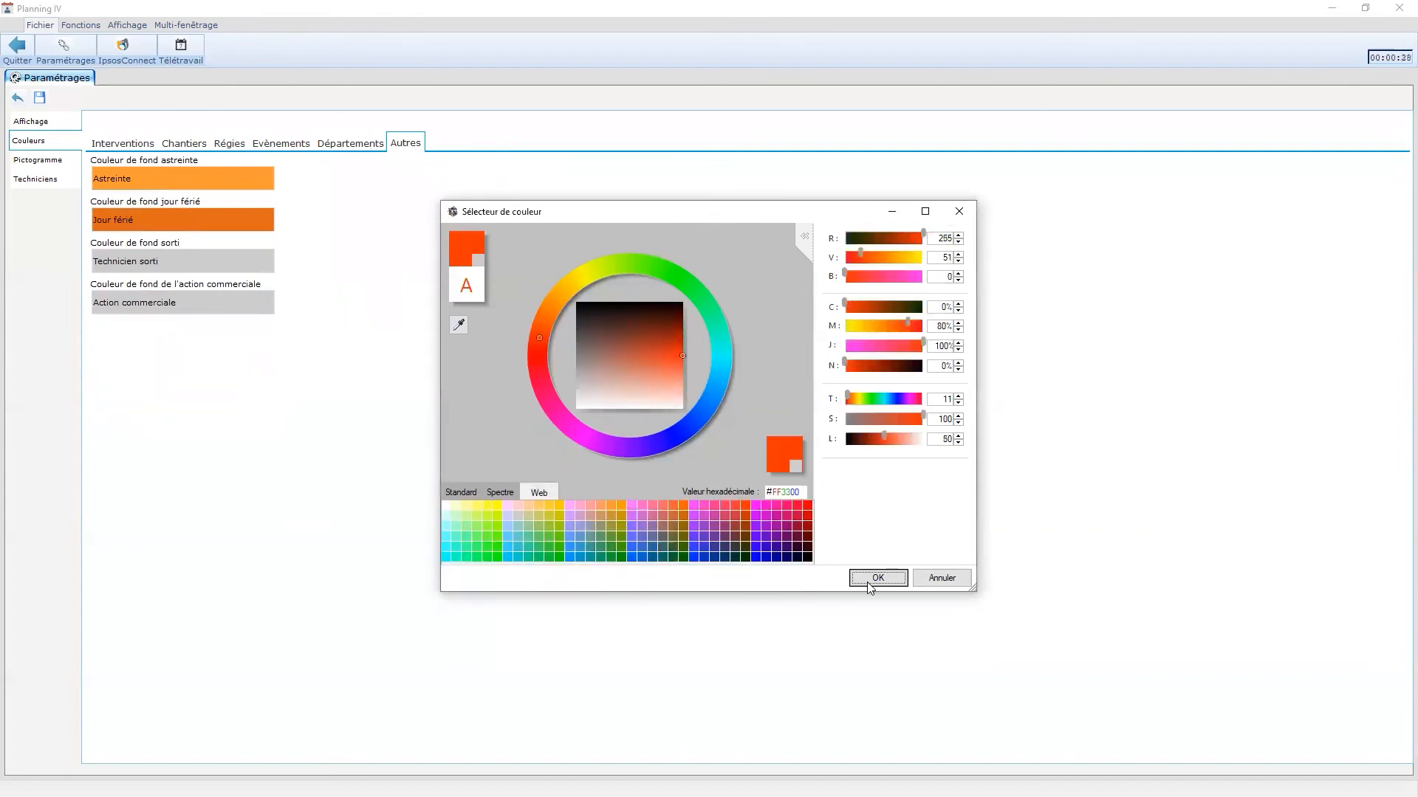
{"action": "left_click", "coordinate": [869, 584]}
- Check the department, Pictogramme and Techniciens settings, then save and return to the planning
{"action": "left_click", "coordinate": [373, 143]}
{"action": "left_click", "coordinate": [52, 159]}
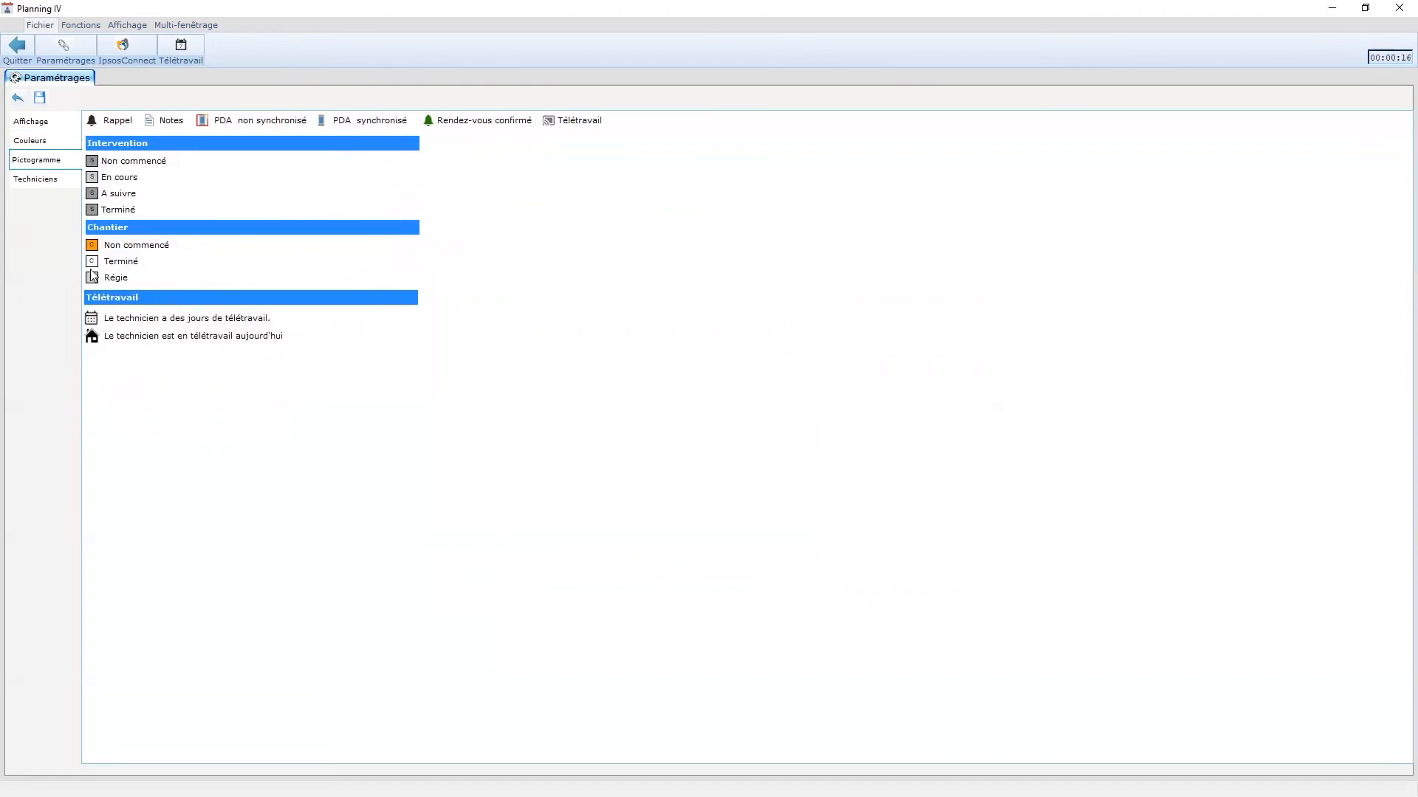
{"action": "left_click", "coordinate": [36, 179]}
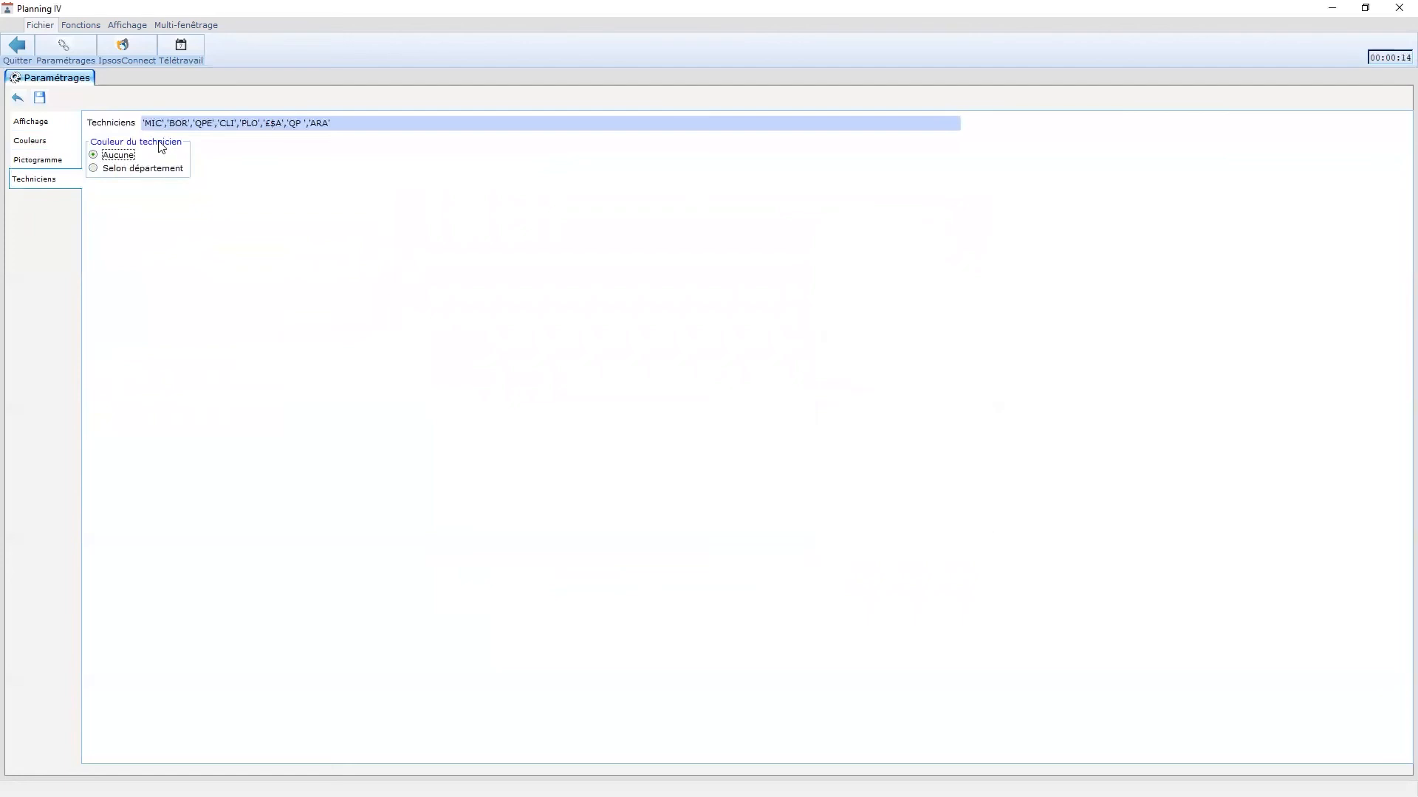
{"action": "left_click_drag", "start_coordinate": [361, 127], "coordinate": [7, 123]}
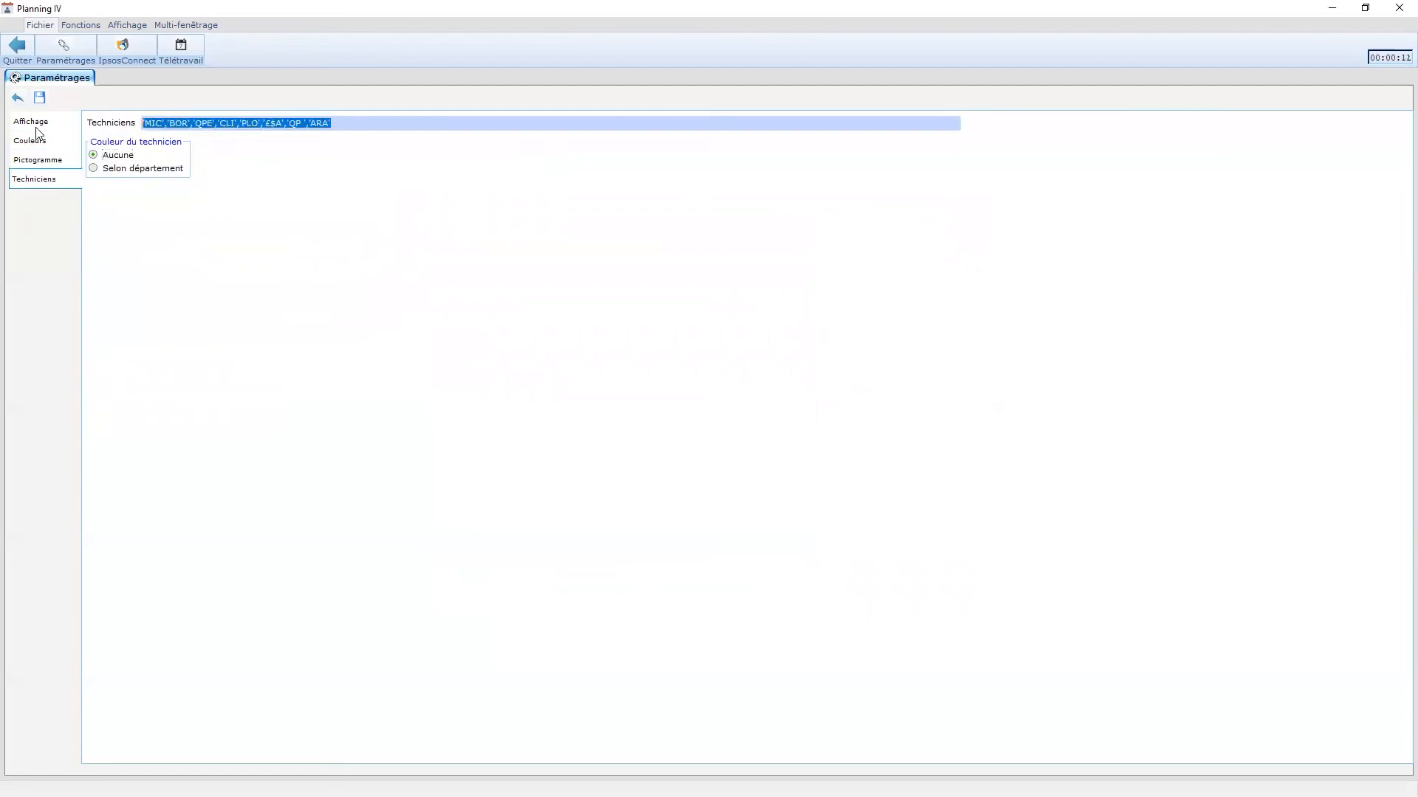
{"action": "left_click", "coordinate": [39, 98]}
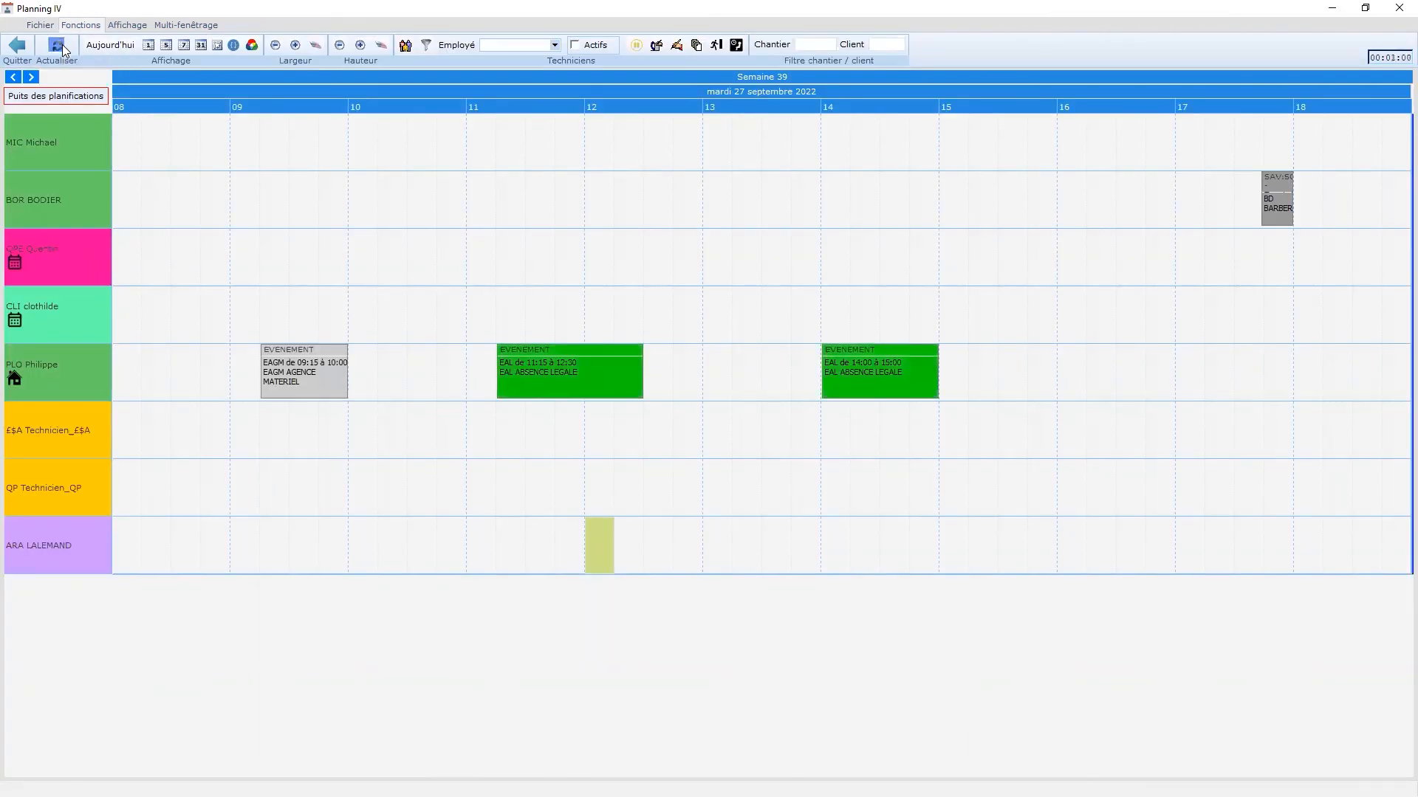
{"action": "left_click", "coordinate": [12, 77]}
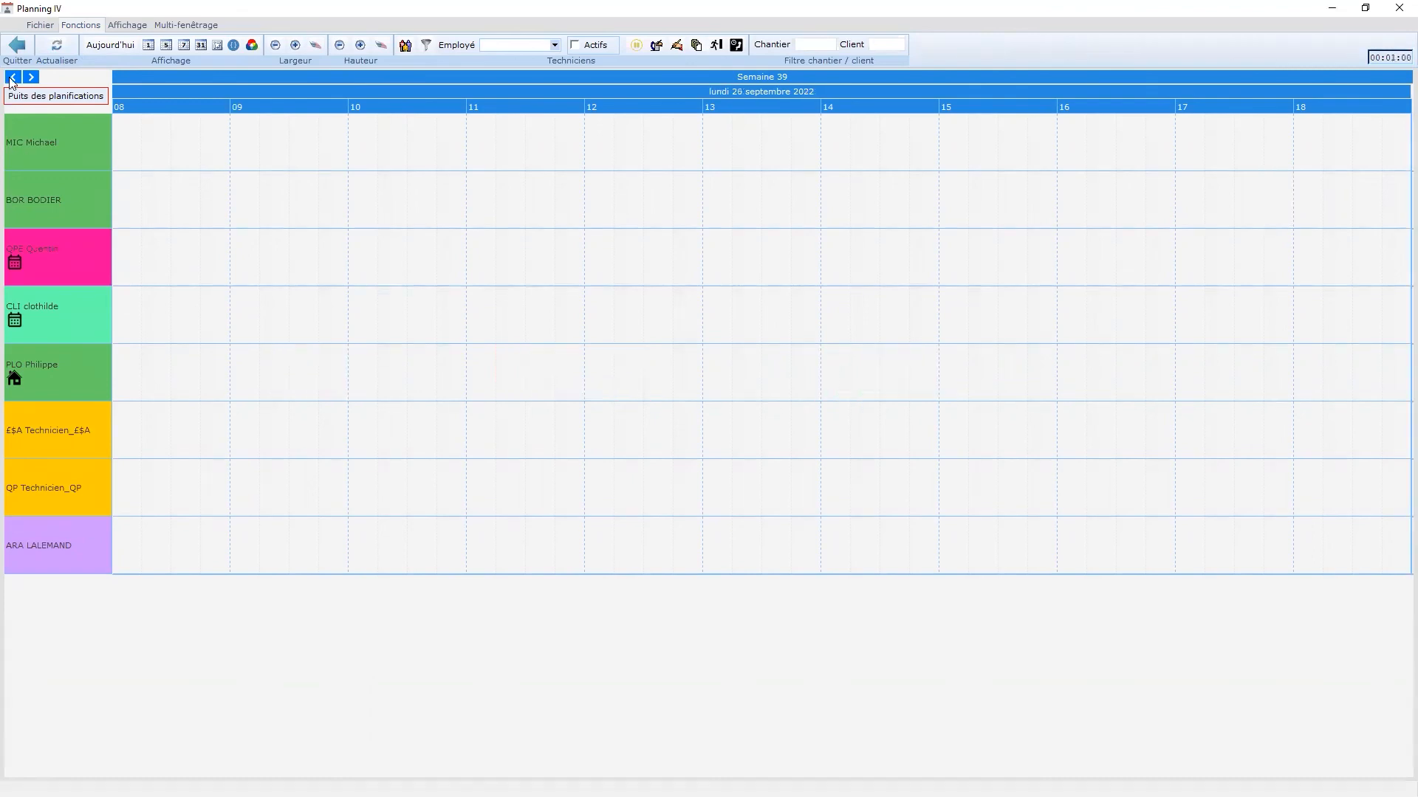
{"action": "left_click", "coordinate": [11, 78]}
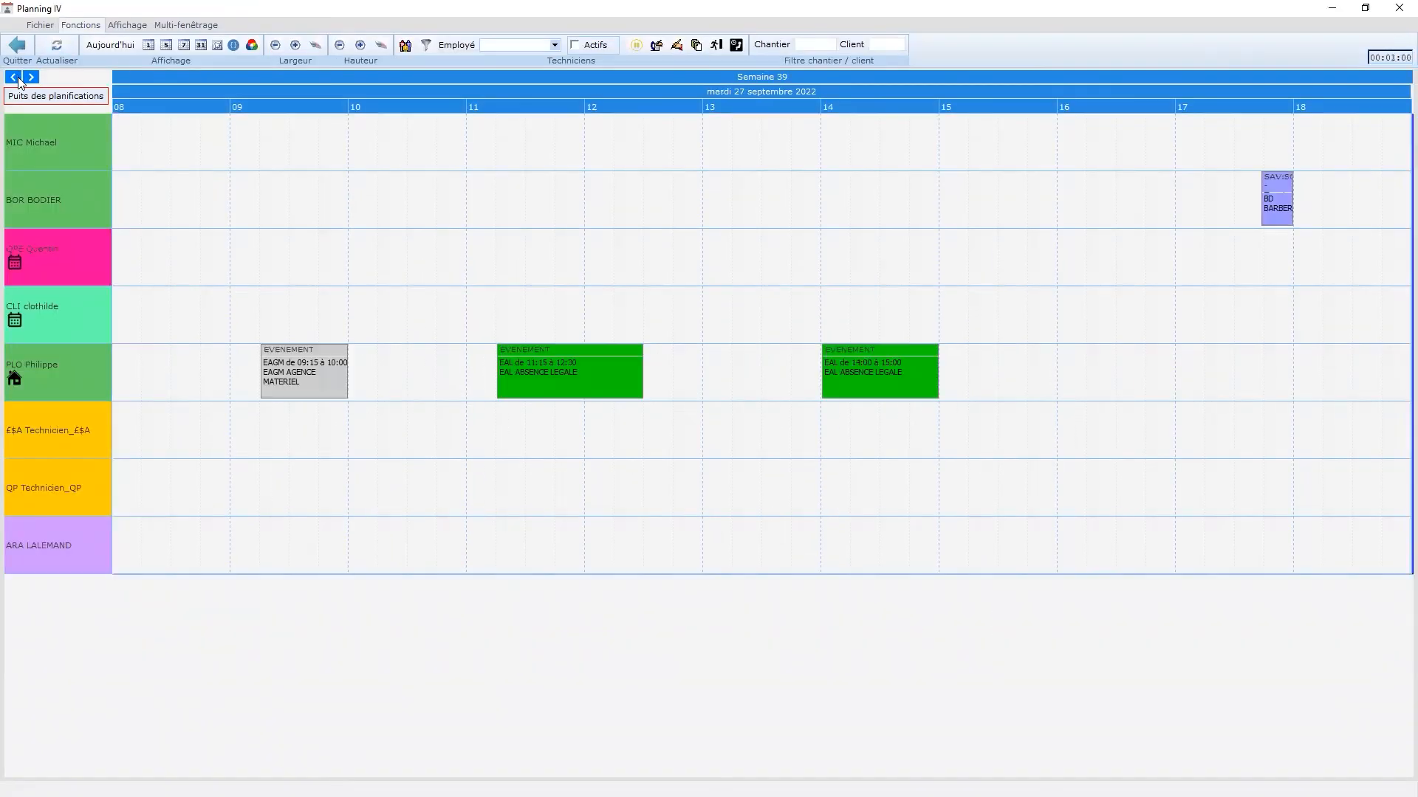
{"action": "left_click", "coordinate": [31, 78]}
{"action": "mouse_move", "coordinate": [1282, 214]}
{"action": "left_click", "coordinate": [40, 24]}
{"action": "left_click", "coordinate": [63, 48]}
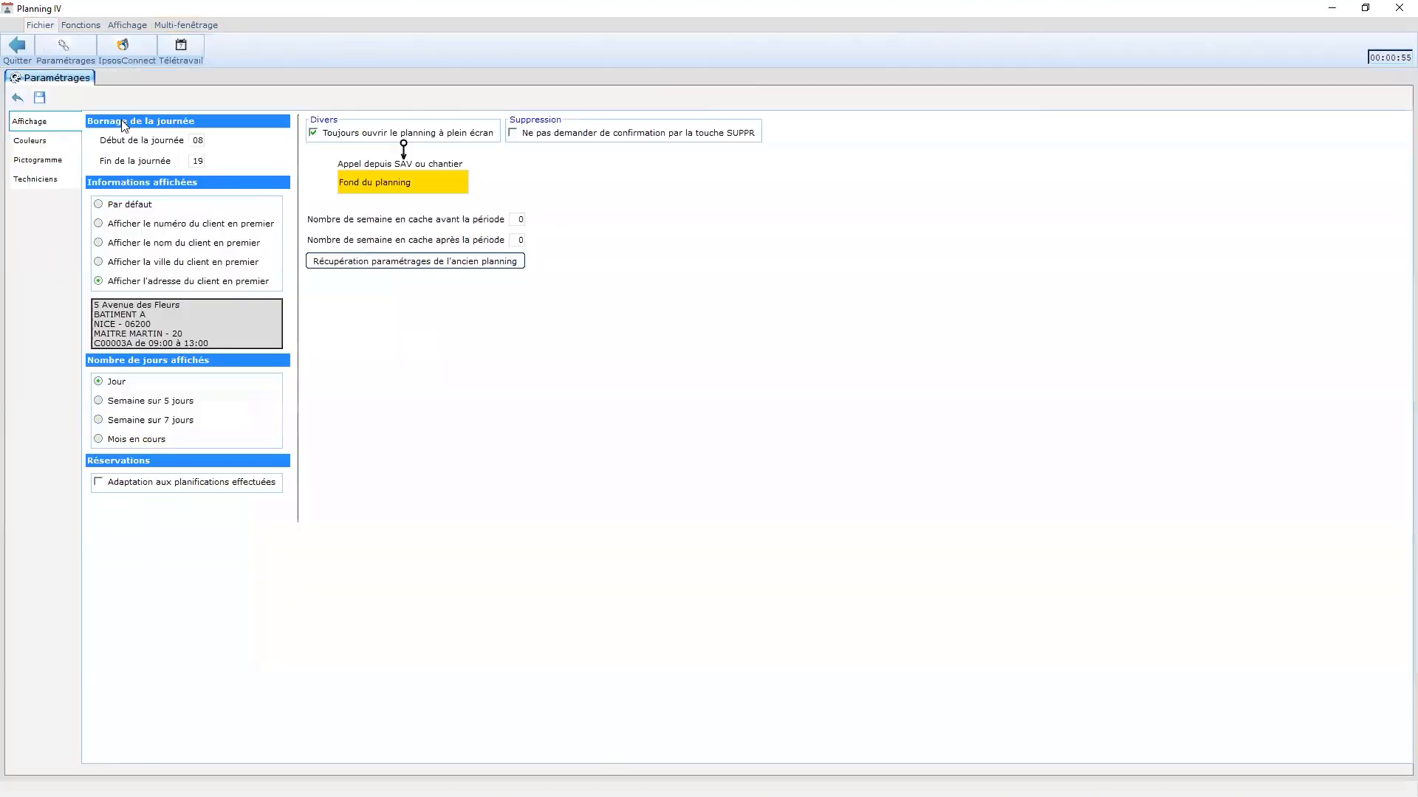
{"action": "left_click", "coordinate": [38, 139]}
{"action": "left_click", "coordinate": [159, 174]}
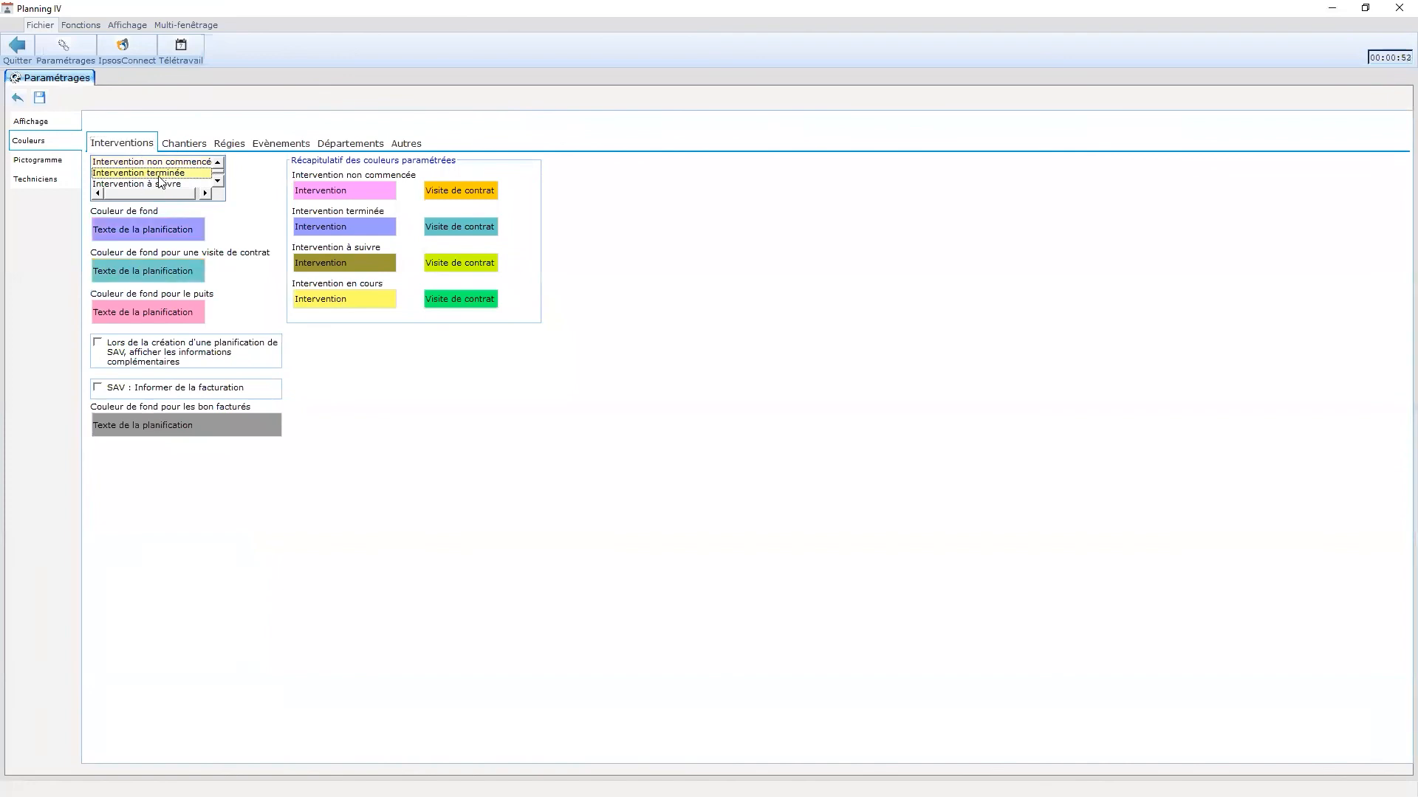
{"action": "left_click", "coordinate": [138, 231]}
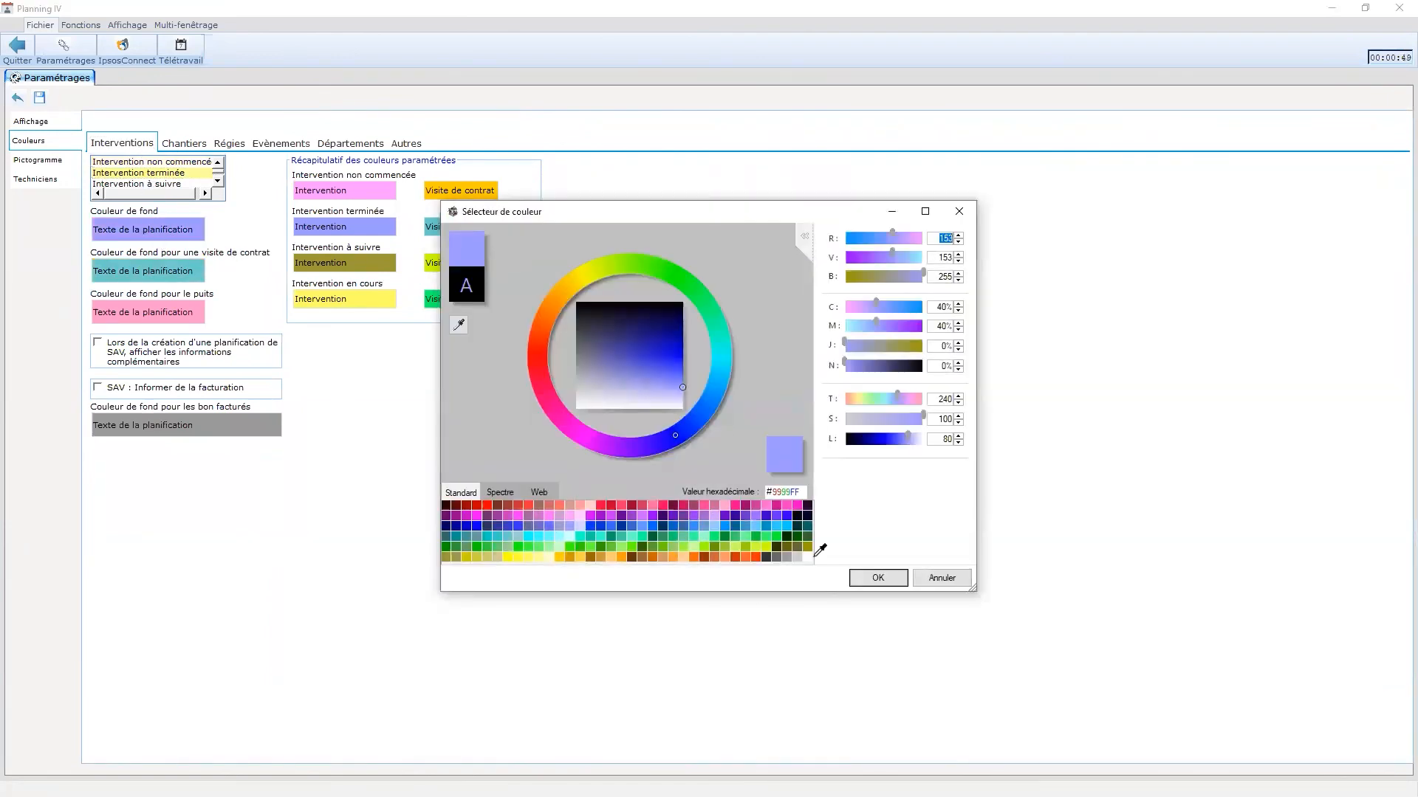
{"action": "left_click", "coordinate": [878, 577]}
{"action": "left_click", "coordinate": [163, 163]}
{"action": "left_click", "coordinate": [163, 174]}
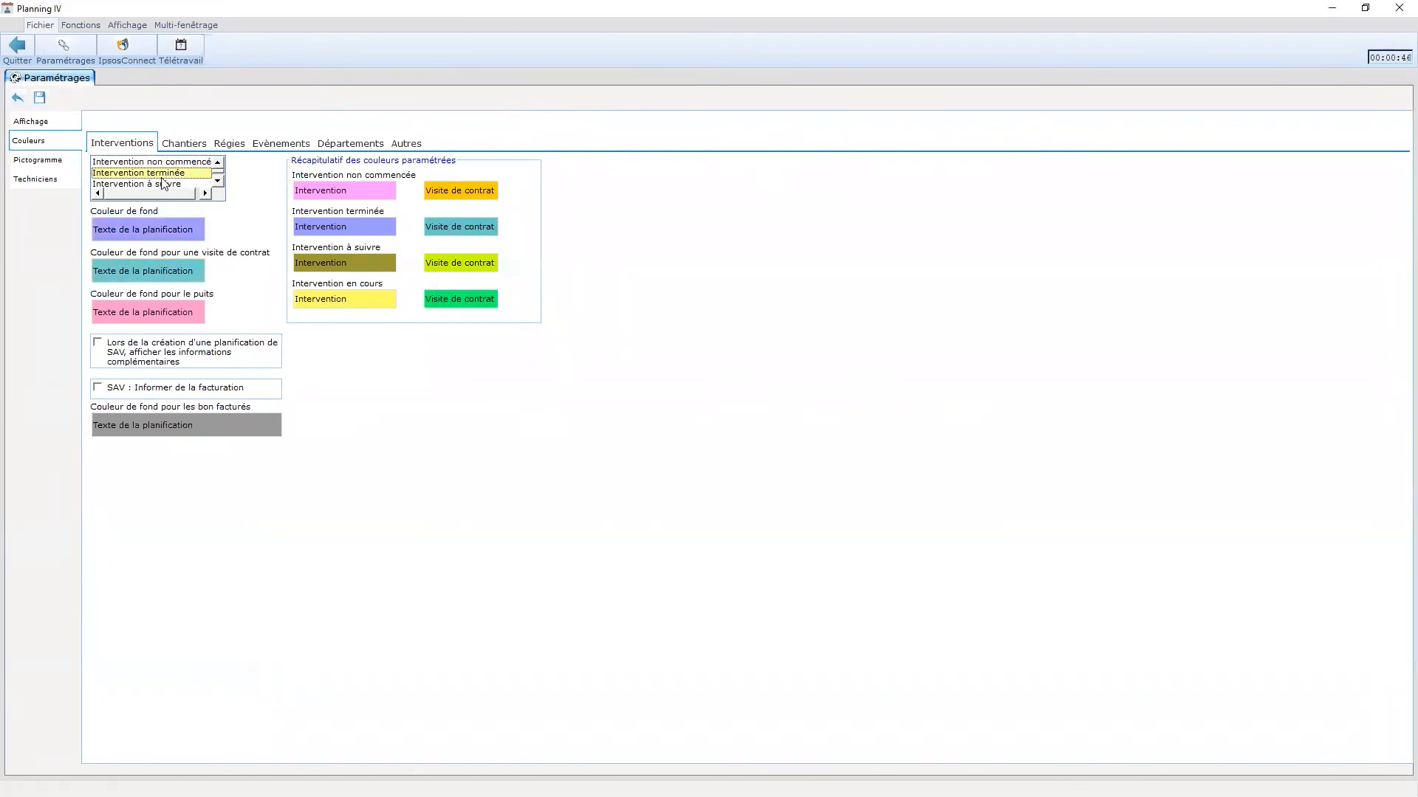
- Return to the coloured day planning and move to dimanche 25 septembre 2022
{"action": "left_click", "coordinate": [17, 98]}
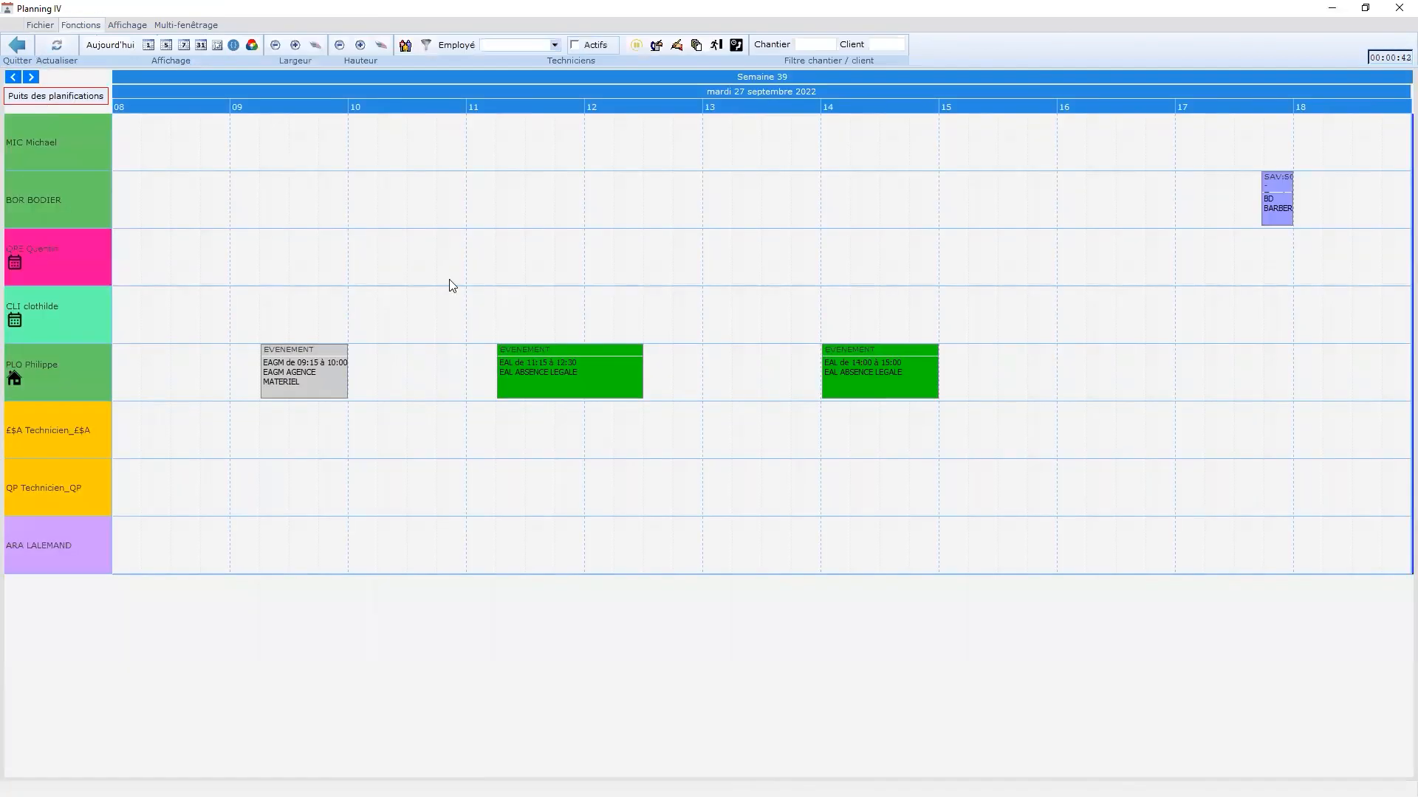
{"action": "left_click", "coordinate": [16, 77]}
{"action": "left_click", "coordinate": [15, 77]}
{"action": "left_click", "coordinate": [16, 77]}
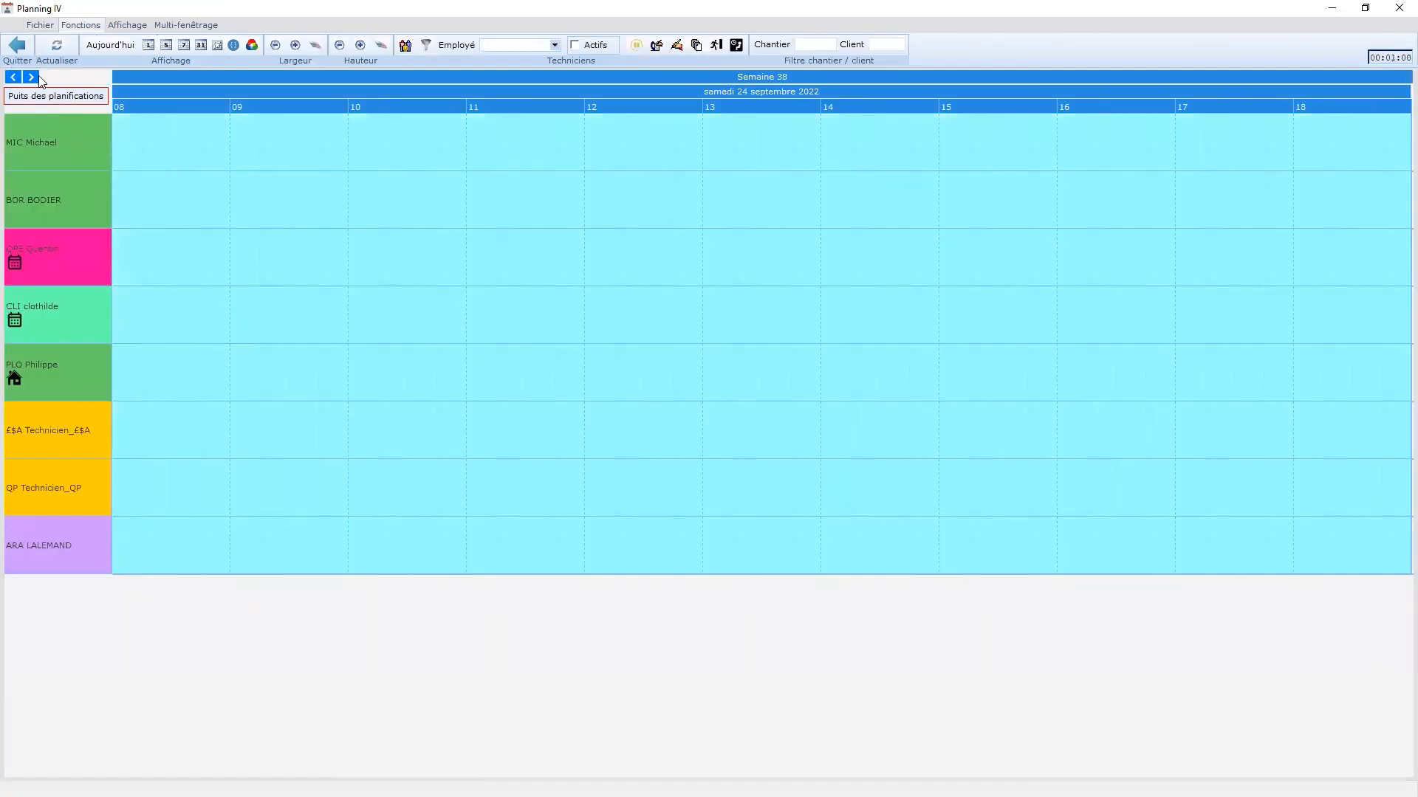
{"action": "left_click", "coordinate": [36, 78]}
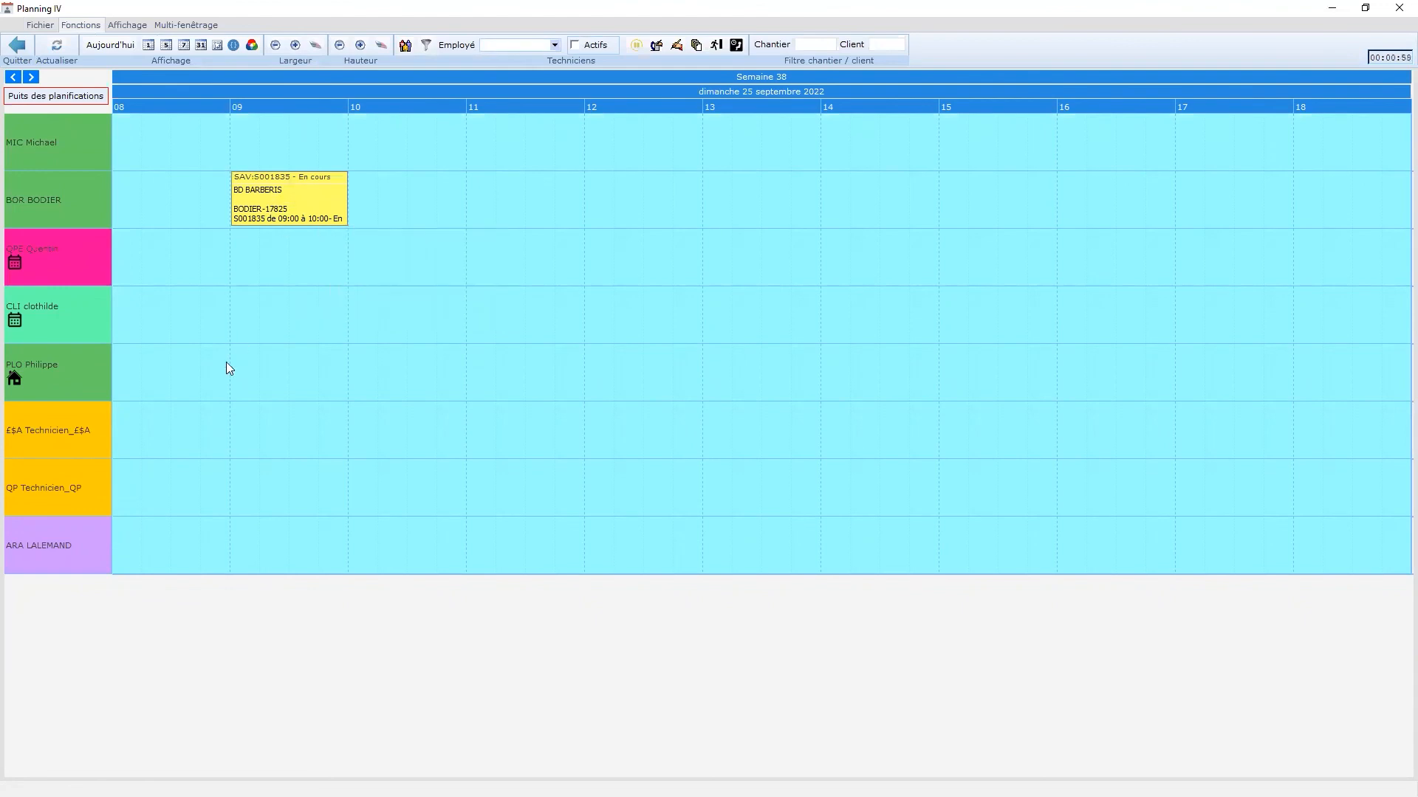
- Step back day by day to mercredi 07 septembre 2022, then close Planning IV and open Aide
{"action": "left_click", "coordinate": [14, 76]}
{"action": "left_click", "coordinate": [13, 77]}
{"action": "left_click", "coordinate": [13, 77]}
{"action": "left_click", "coordinate": [13, 77]}
{"action": "left_click", "coordinate": [13, 77]}
{"action": "left_click", "coordinate": [14, 76]}
{"action": "left_click", "coordinate": [15, 78]}
{"action": "left_click", "coordinate": [16, 78]}
{"action": "left_click", "coordinate": [15, 77]}
{"action": "left_click", "coordinate": [15, 78]}
{"action": "left_click", "coordinate": [15, 77]}
{"action": "left_click", "coordinate": [15, 78]}
{"action": "left_click", "coordinate": [15, 78]}
{"action": "left_click", "coordinate": [15, 78]}
{"action": "left_click", "coordinate": [15, 77]}
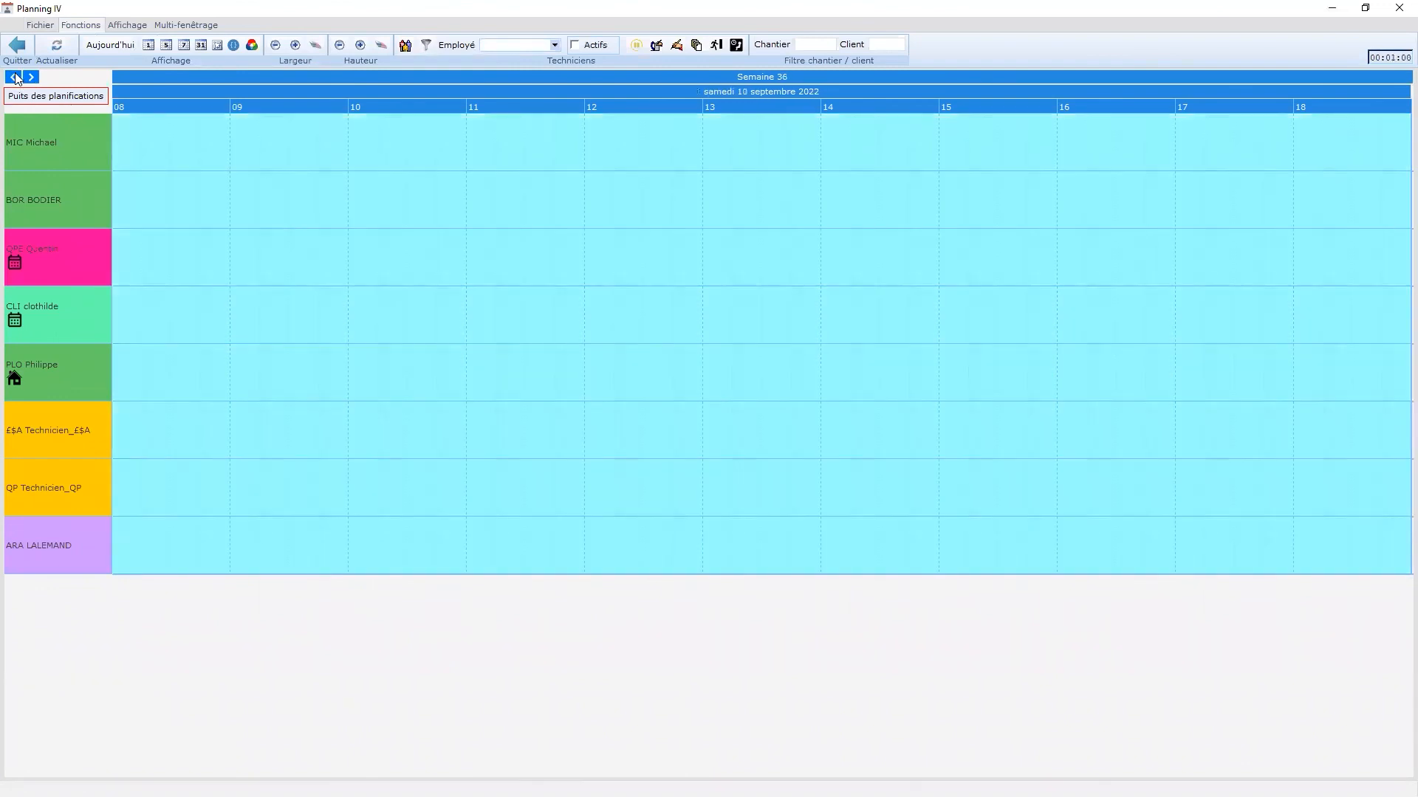
{"action": "left_click", "coordinate": [15, 78]}
{"action": "left_click", "coordinate": [14, 77]}
{"action": "left_click", "coordinate": [15, 77]}
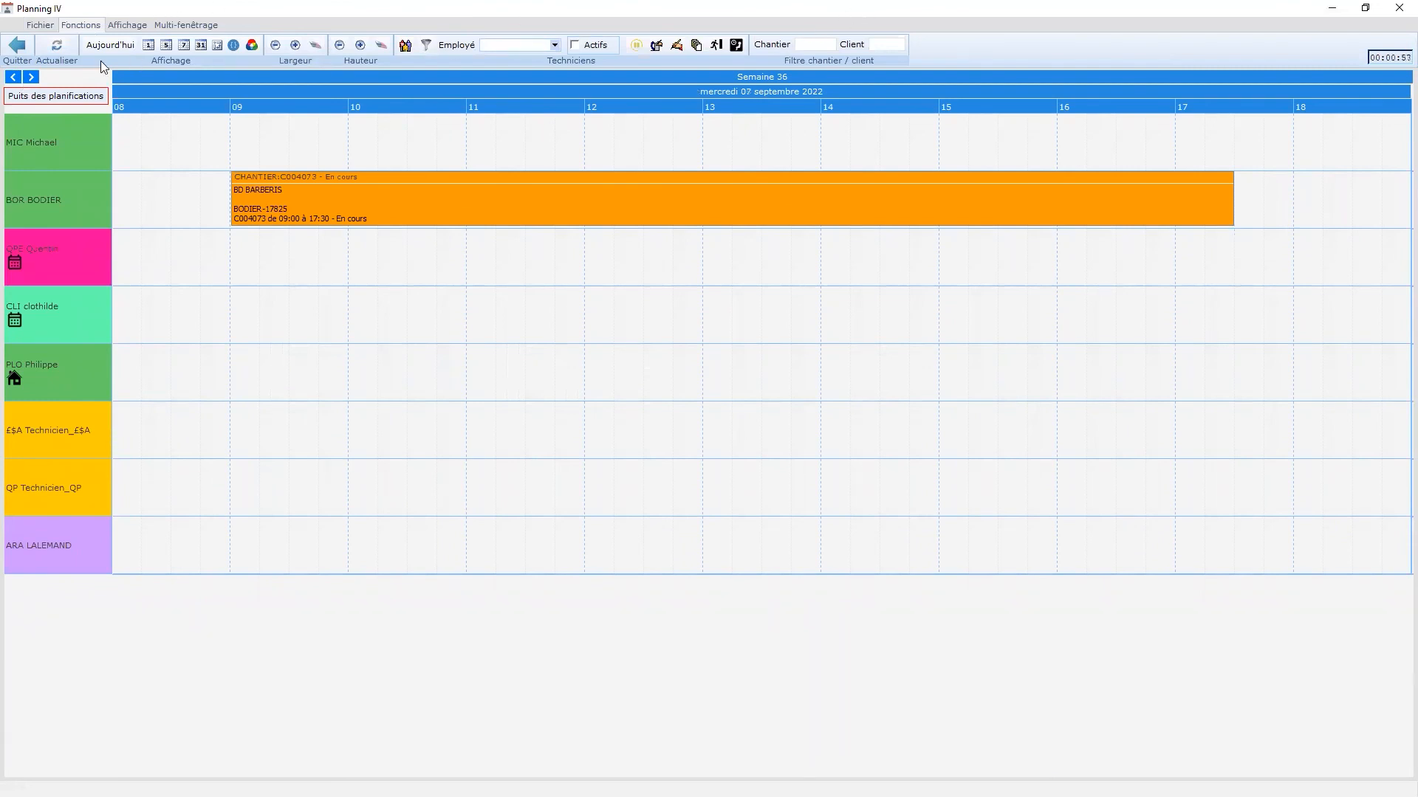
{"action": "left_click", "coordinate": [20, 50]}
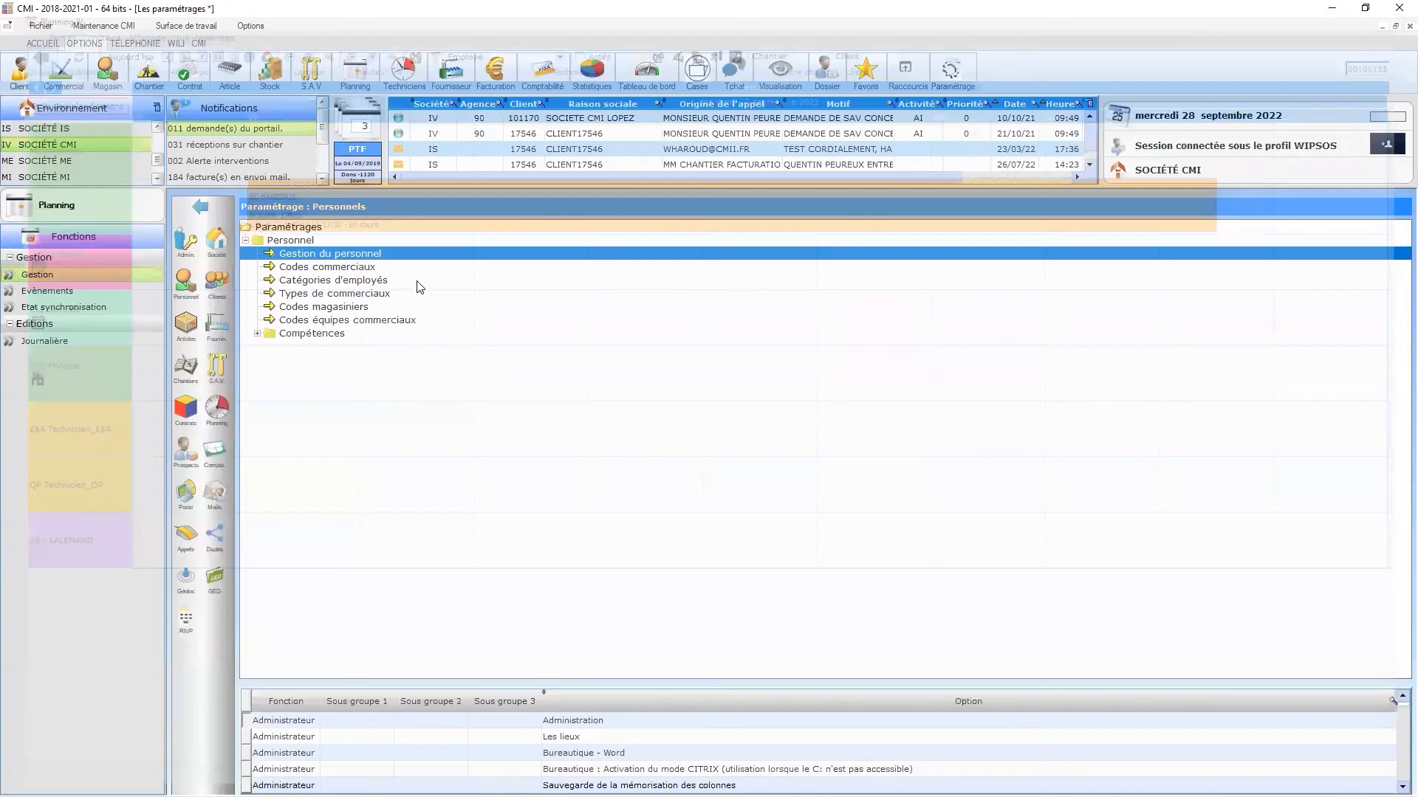
{"action": "left_click", "coordinate": [200, 207]}
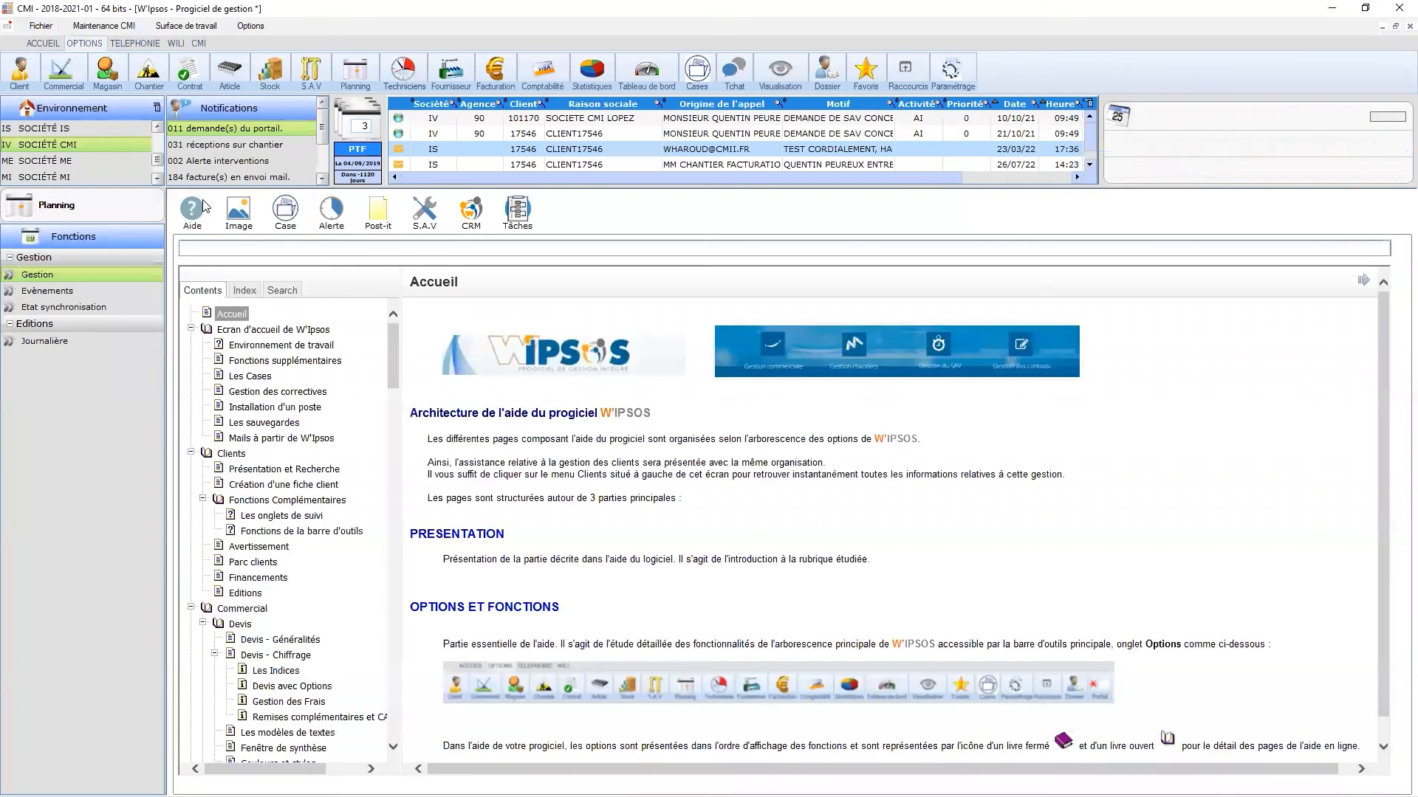